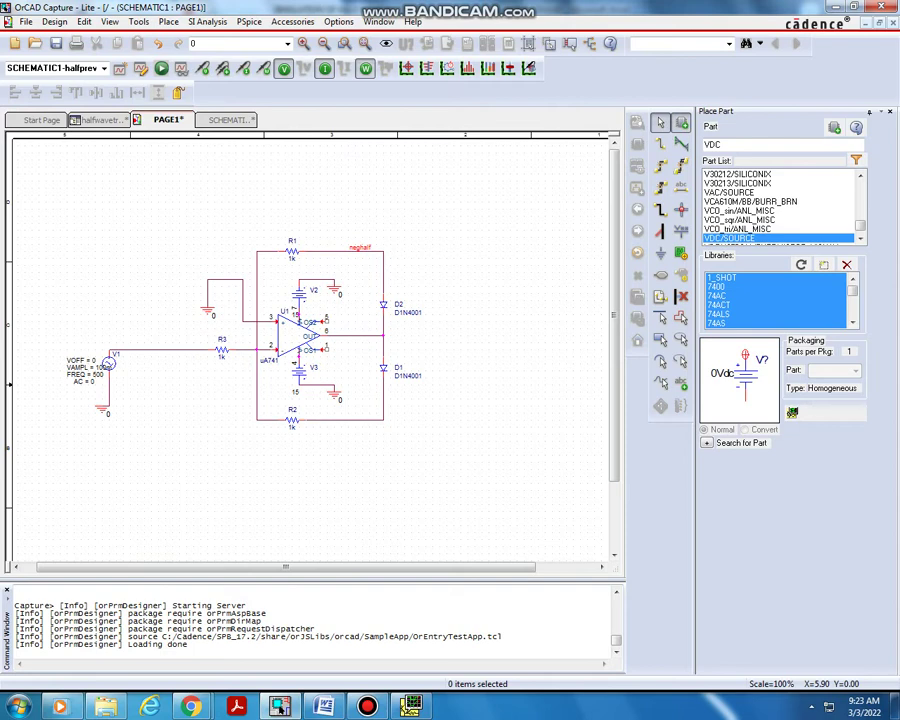
Place a uA741 op-amp from the OPAMP library to the right of the existing diode and op-amp circuit
drag(730, 144, 690, 144)
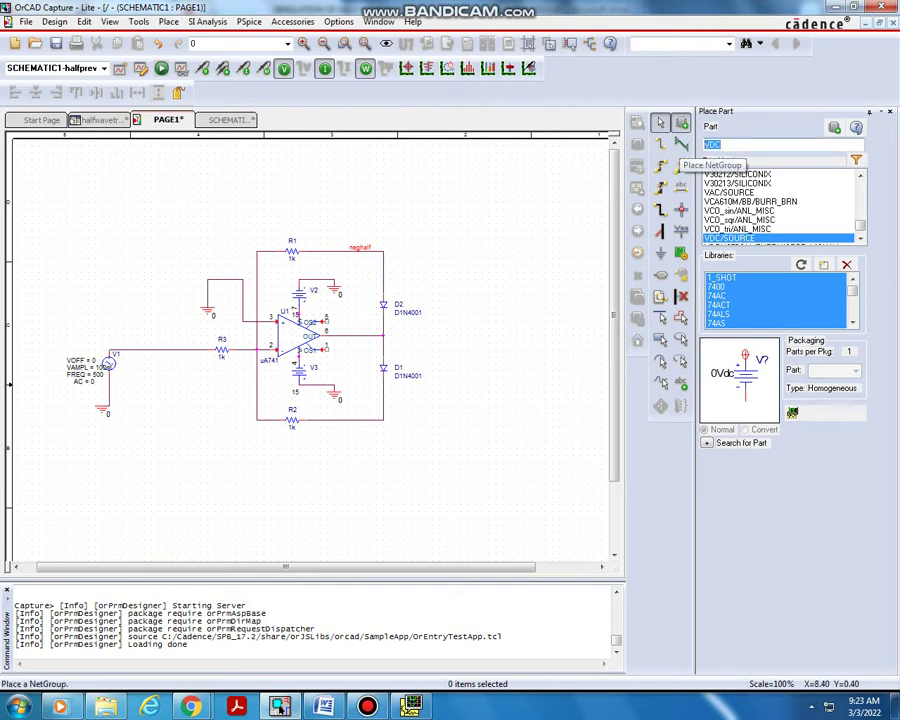
text(ua)
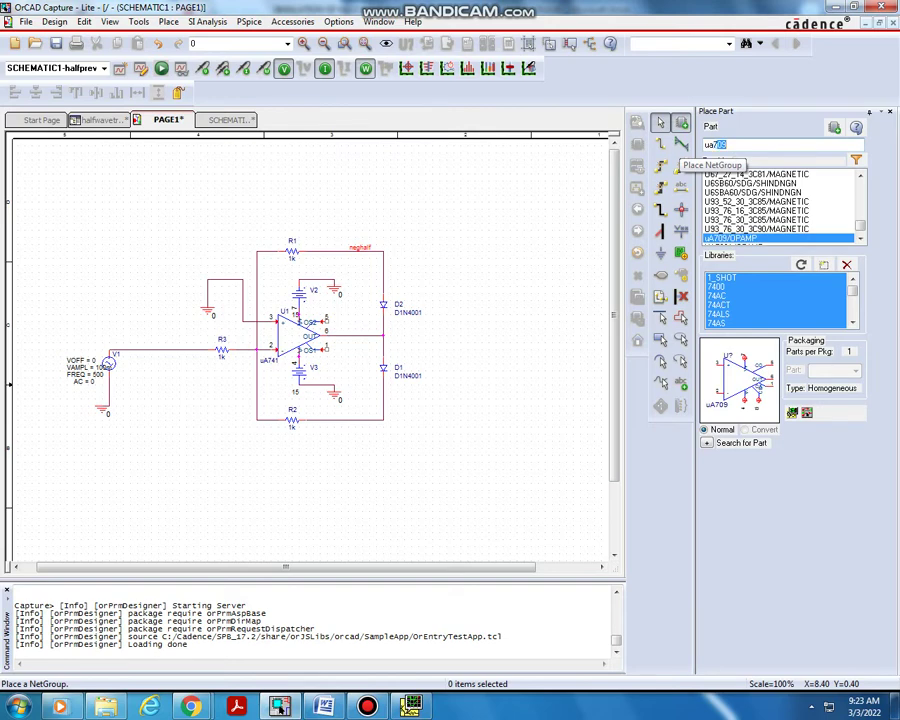
text(741)
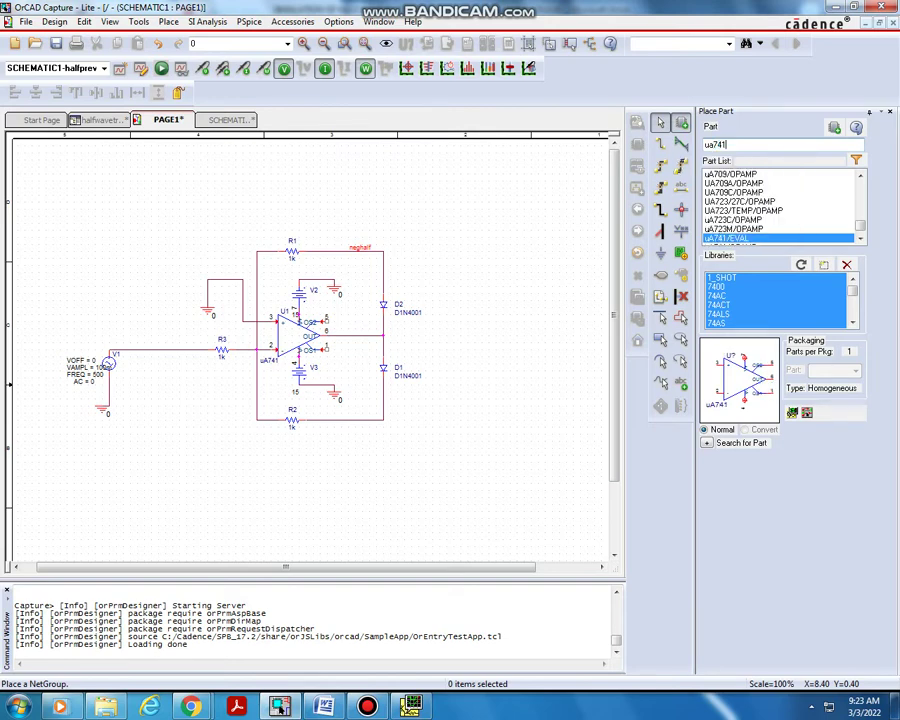
click(860, 238)
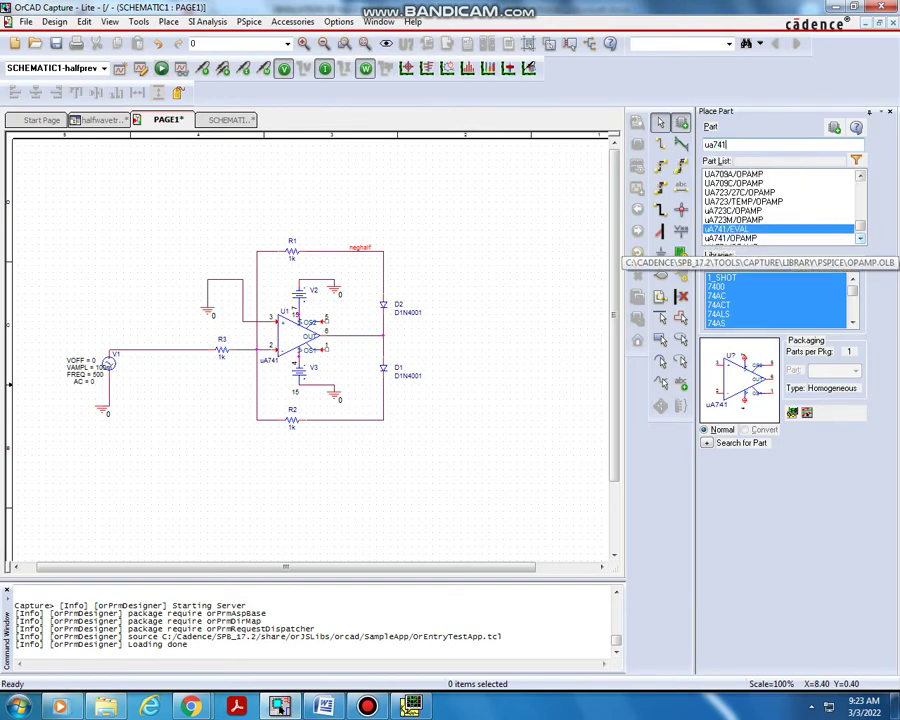
click(727, 229)
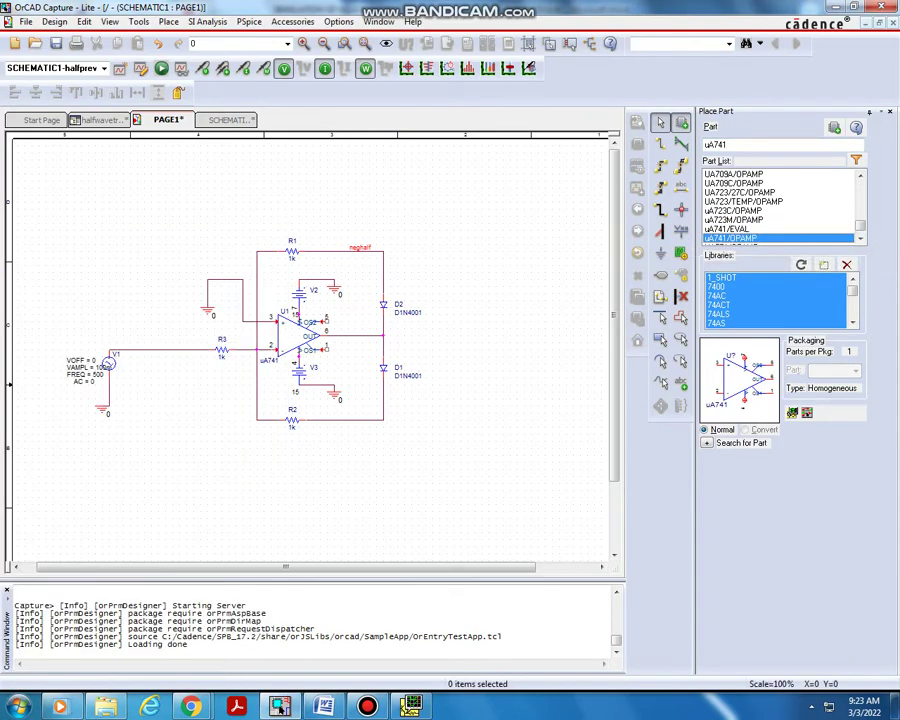
double_click(730, 238)
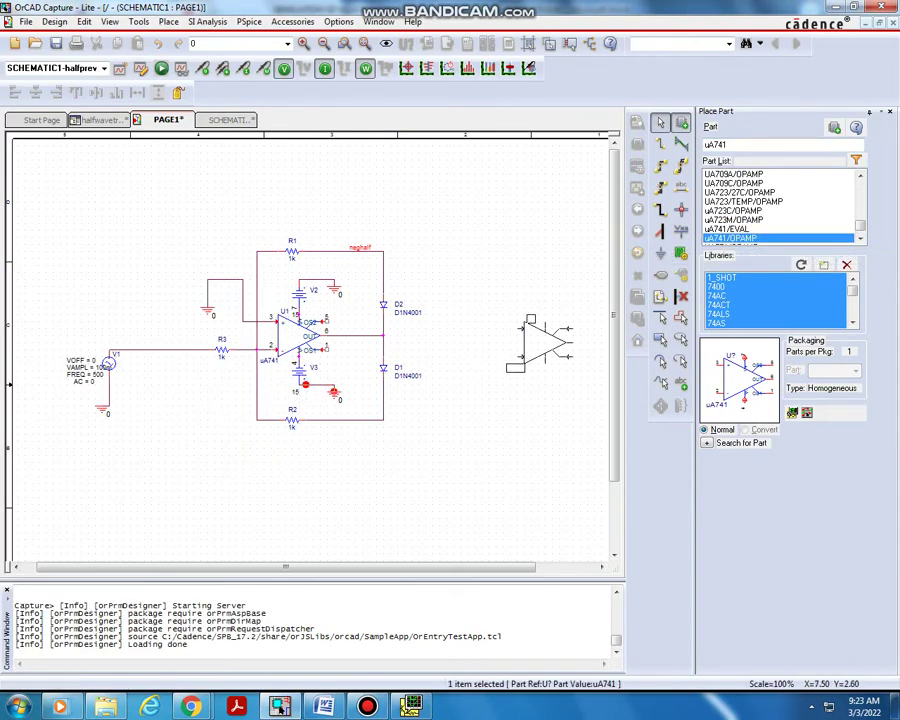
click(496, 334)
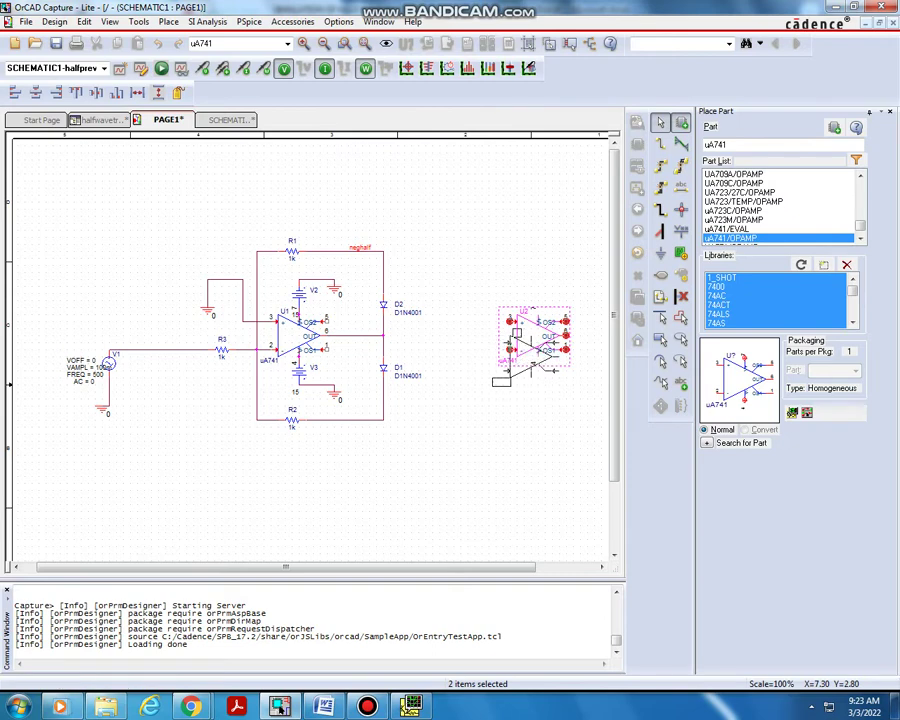
key(Escape)
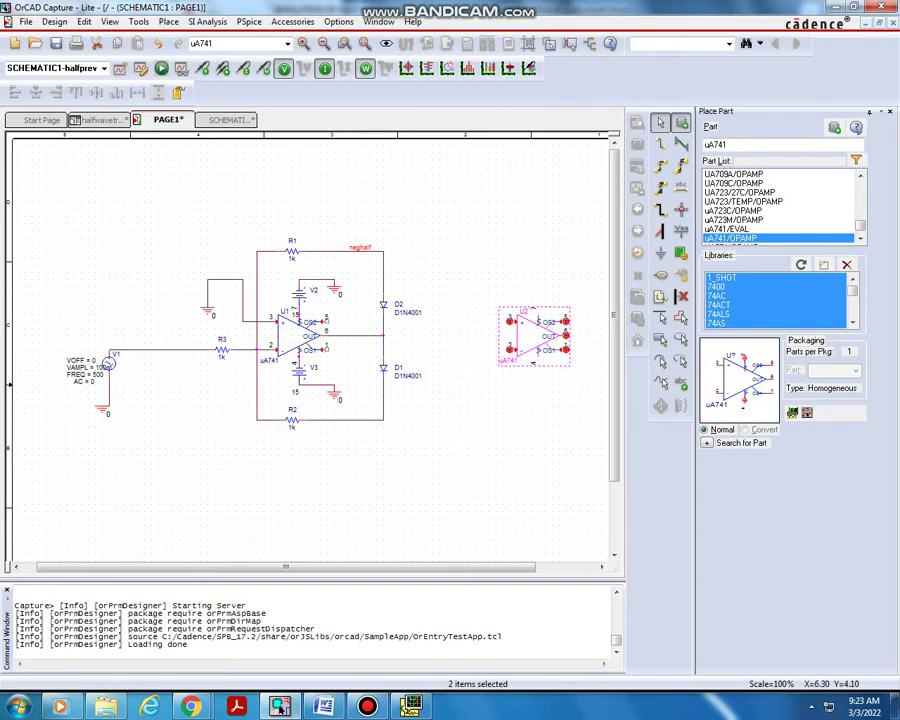
Place two 1k resistors from the ANALOG library, one beside the neghalf net and one above the new op-amp
drag(408, 566, 468, 566)
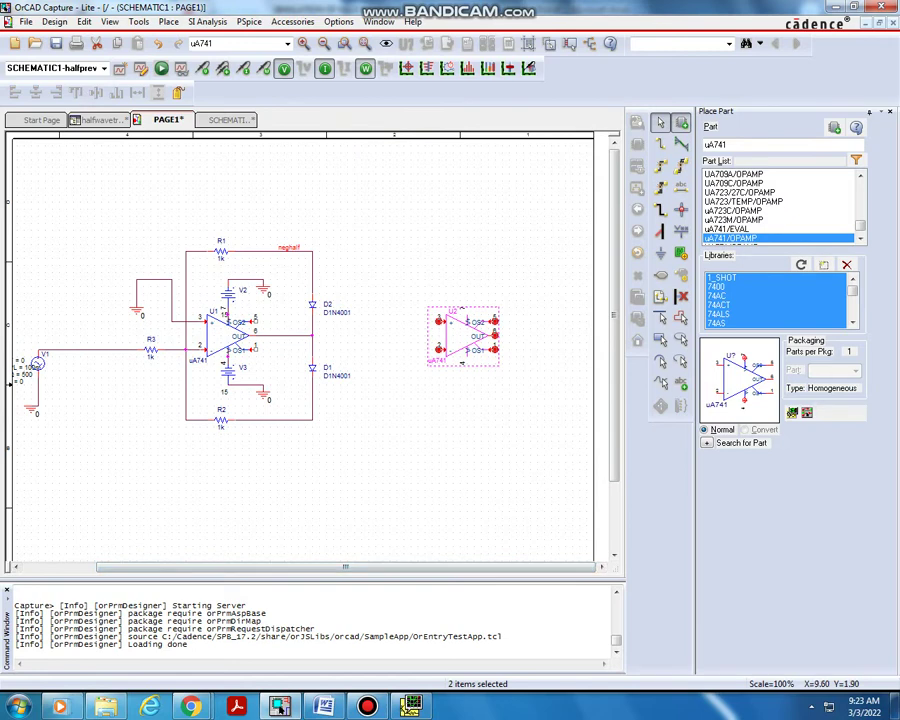
drag(728, 144, 701, 144)
text(r)
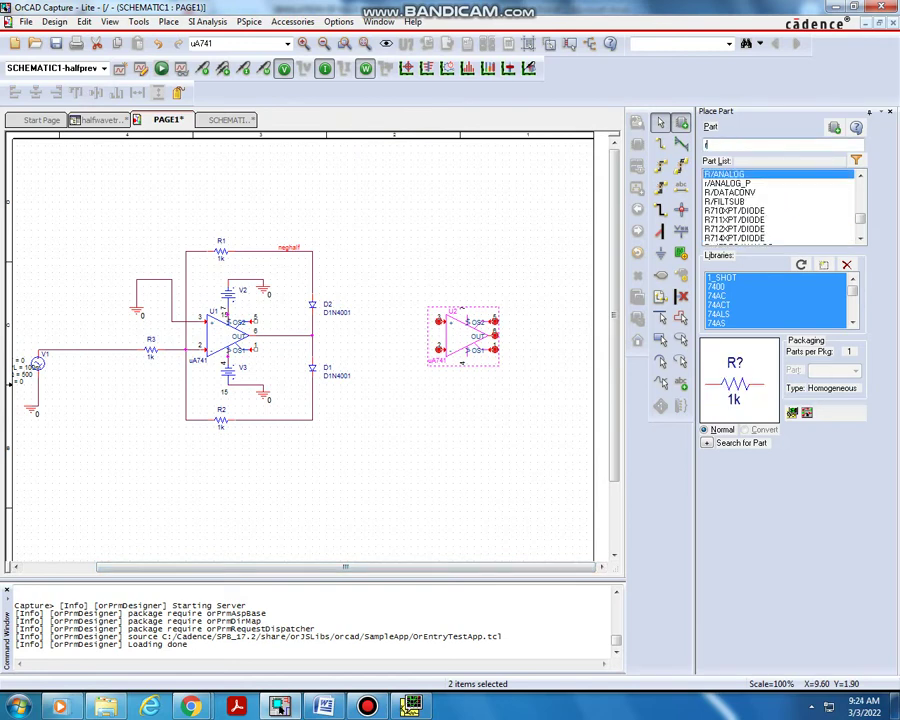
double_click(730, 174)
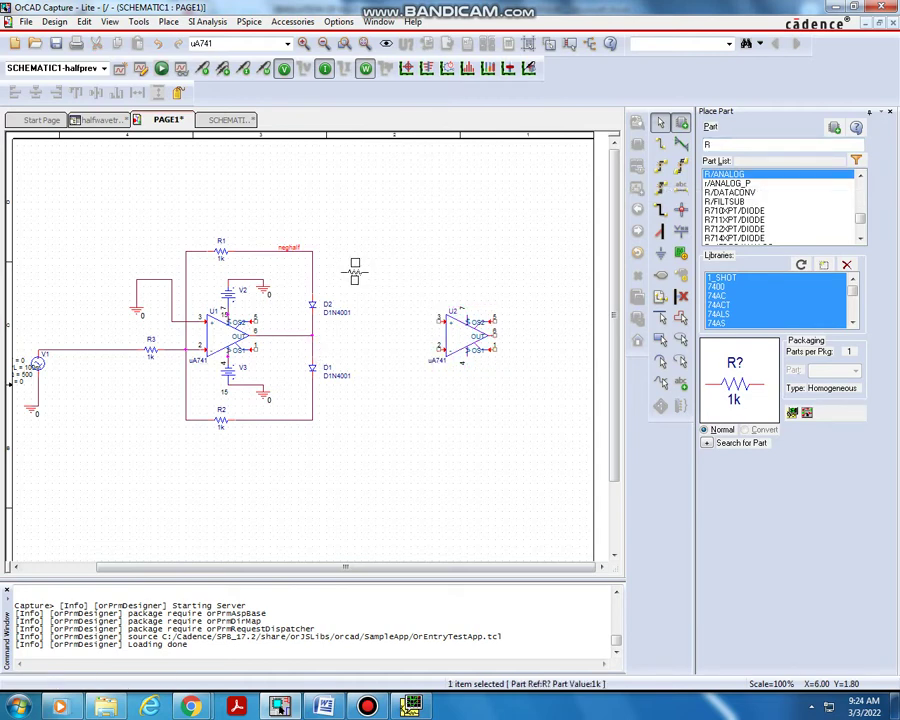
click(361, 250)
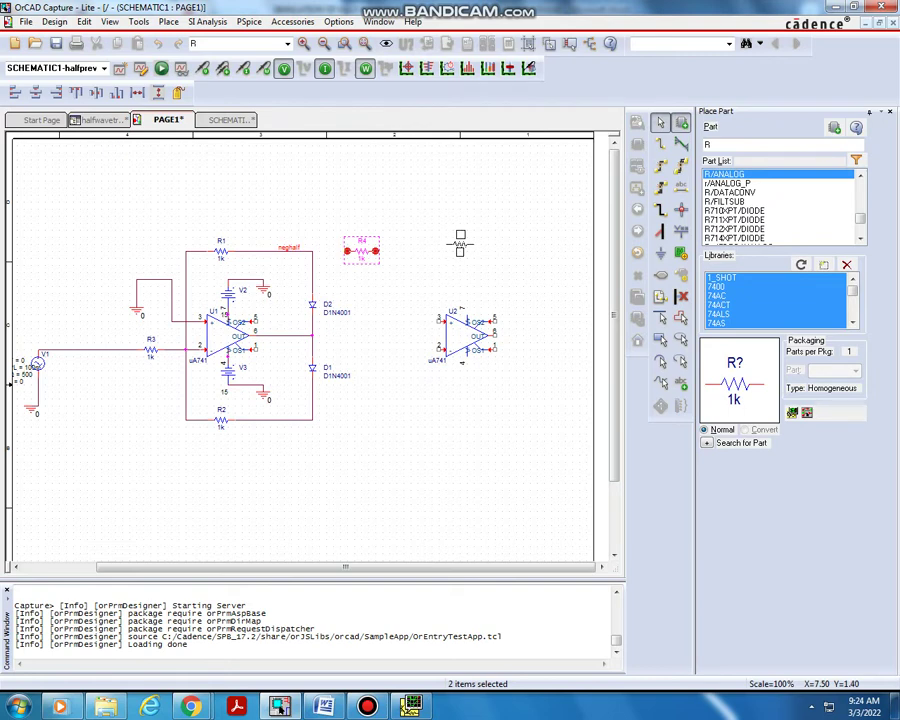
click(460, 244)
key(r)
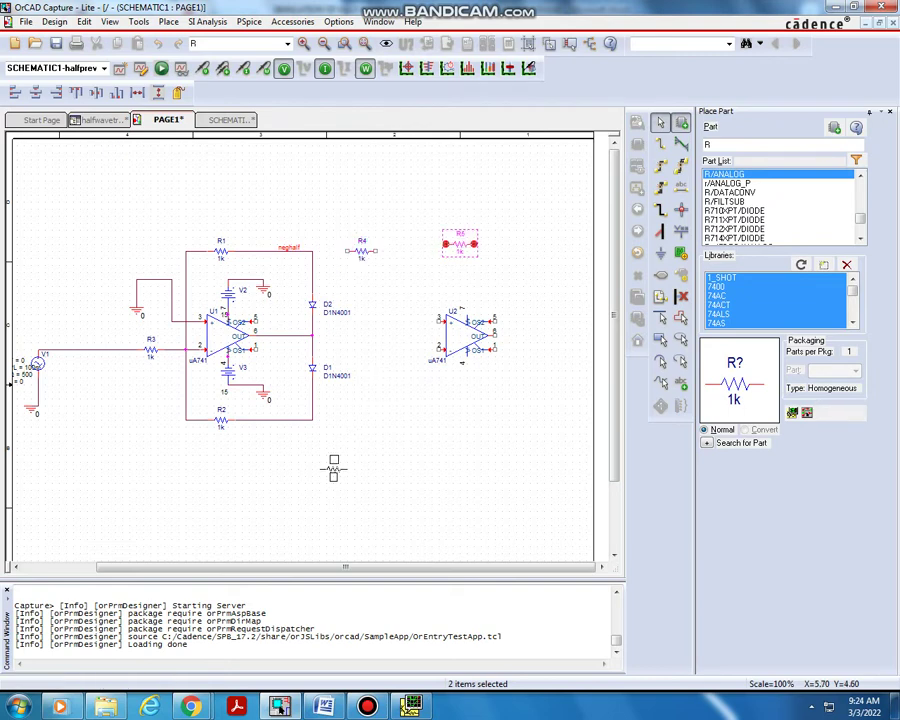
key(Escape)
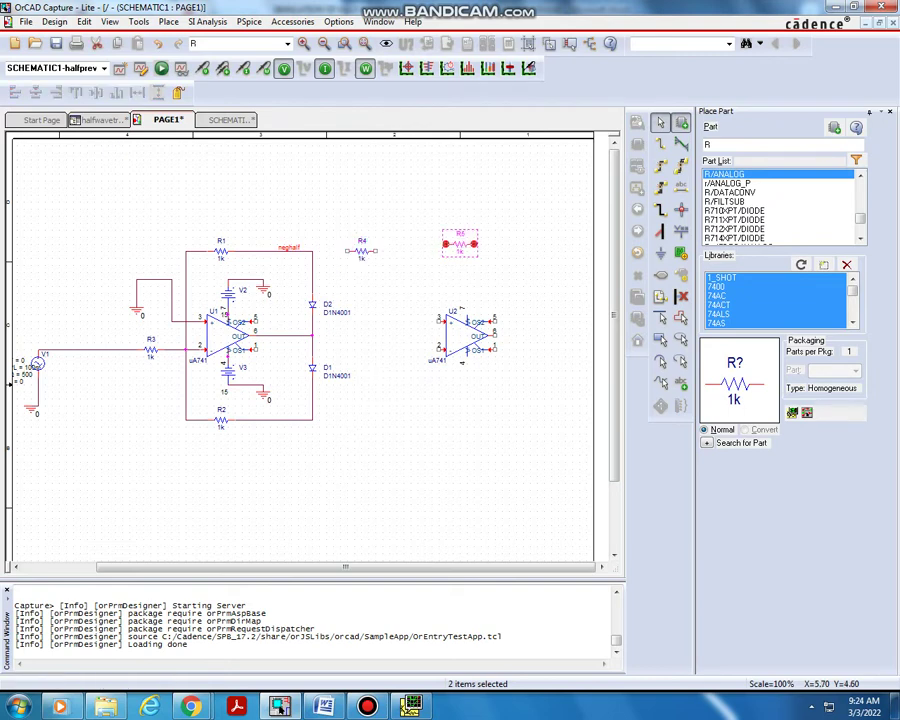
Place two VDC sources from the SOURCE library, one directly above and one directly below op-amp U2
double_click(708, 144)
text(vdc)
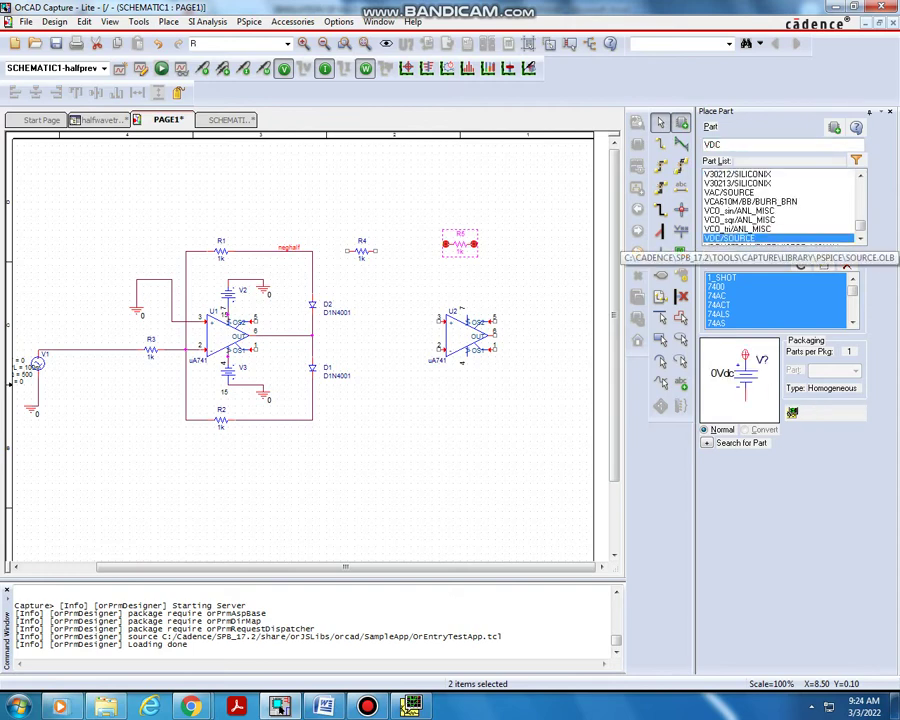
double_click(730, 238)
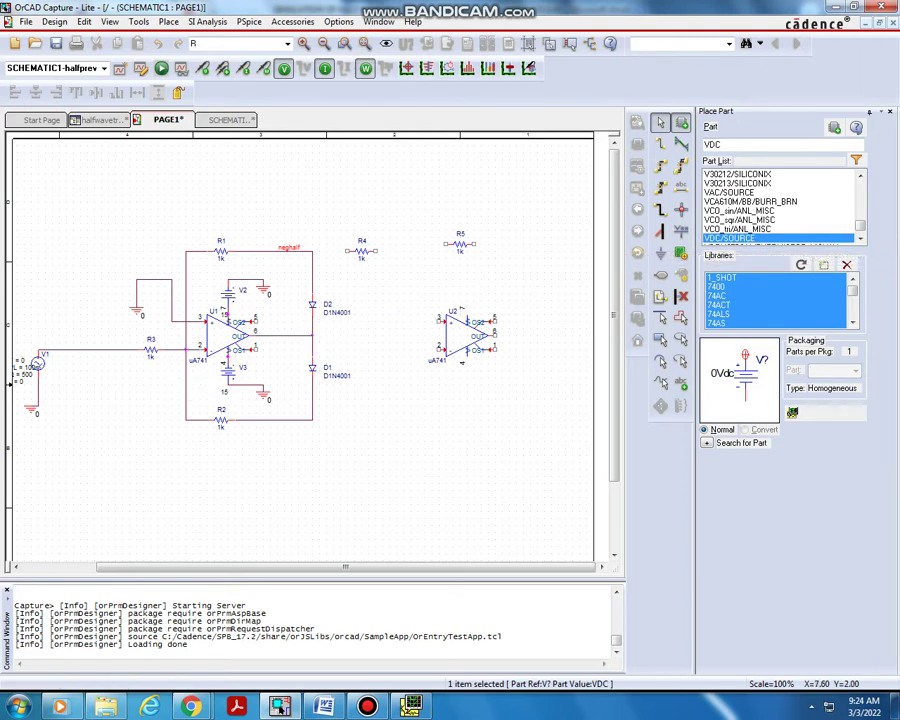
click(468, 292)
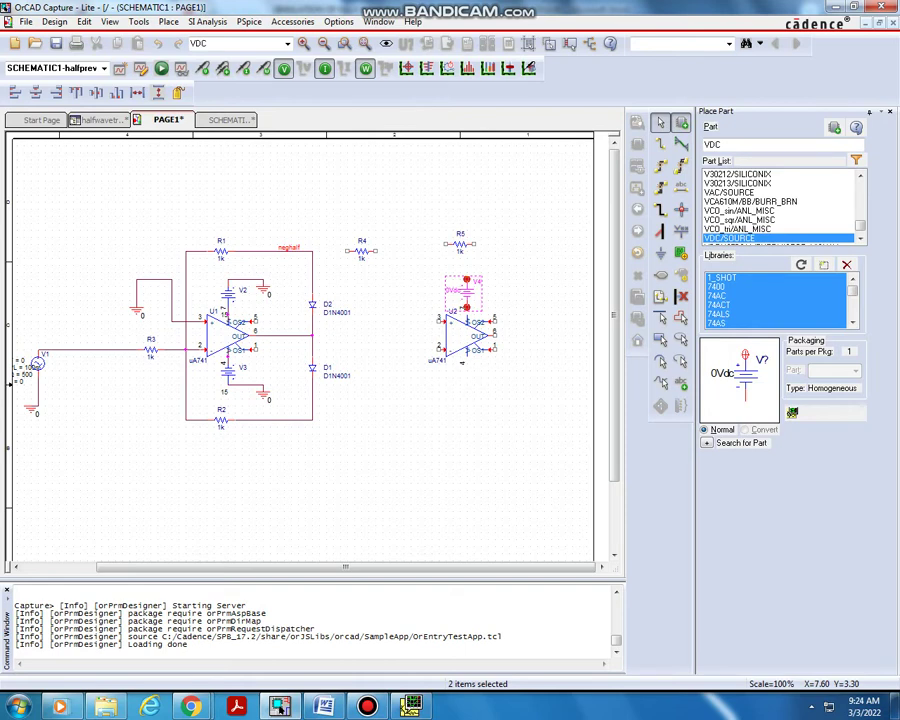
click(466, 386)
key(Escape)
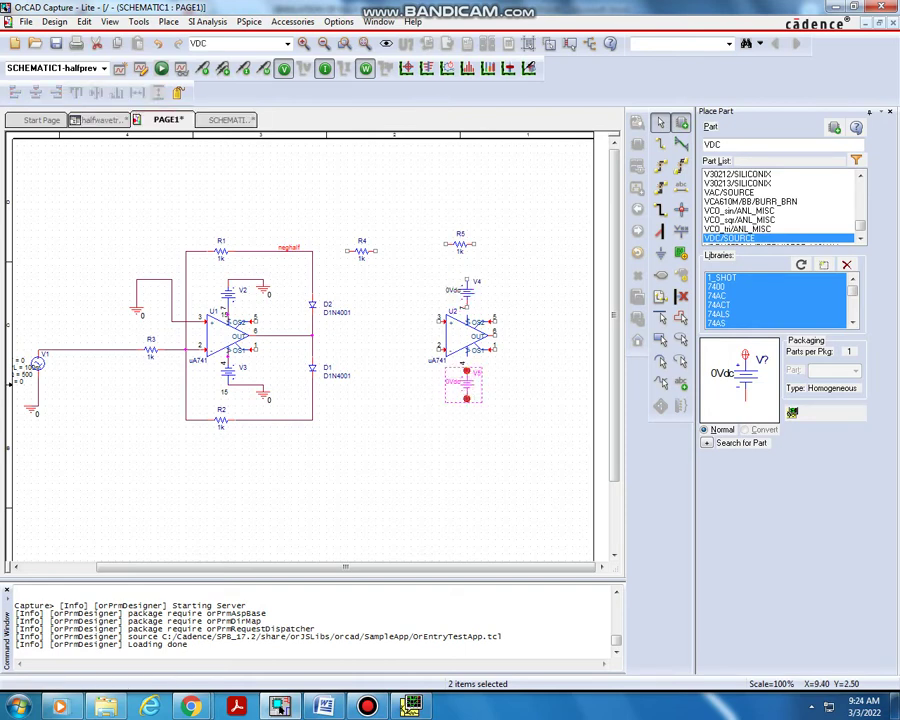
Place two 0 ground symbols, one beside source V4 and one beside source V5
click(660, 253)
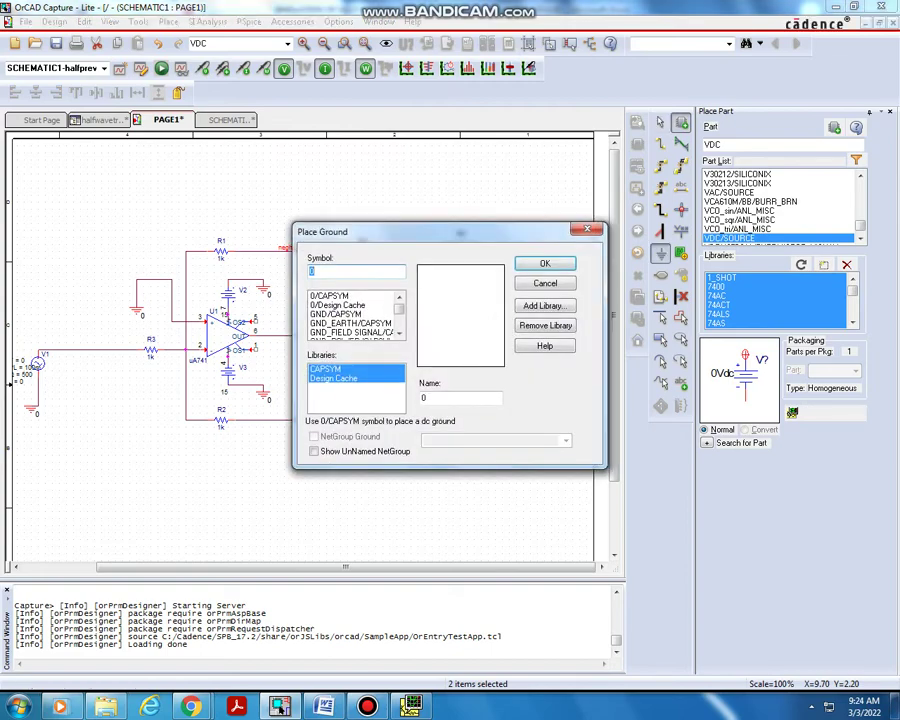
key(Return)
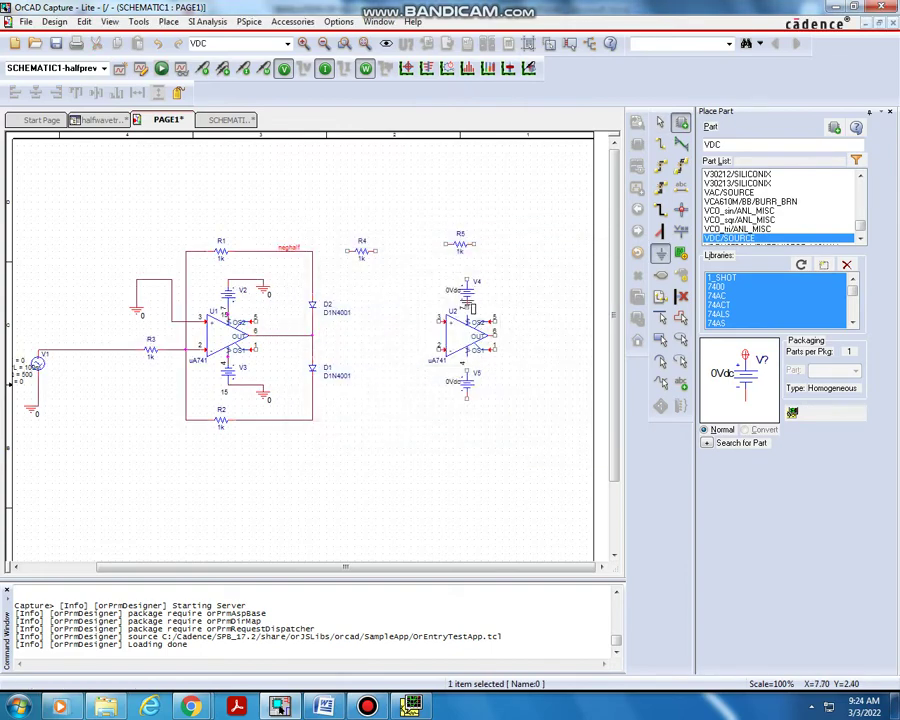
click(503, 290)
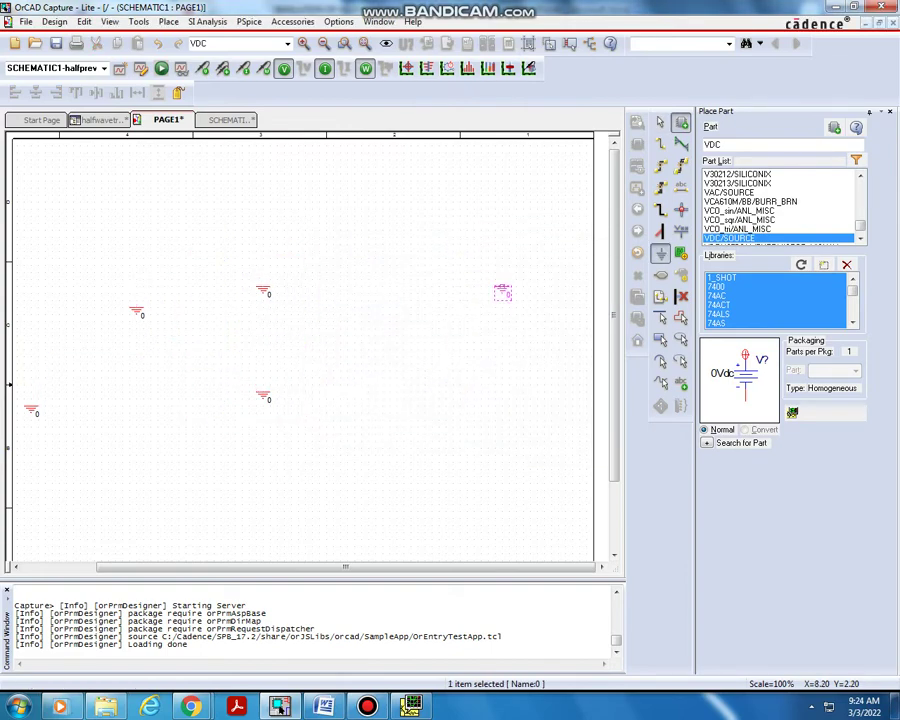
click(496, 404)
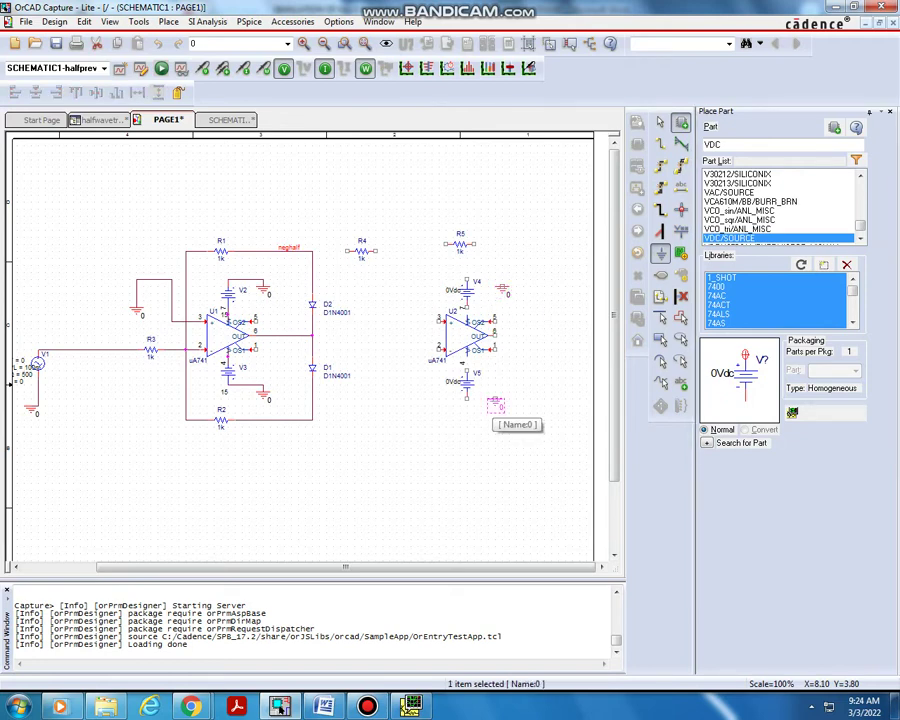
key(Escape)
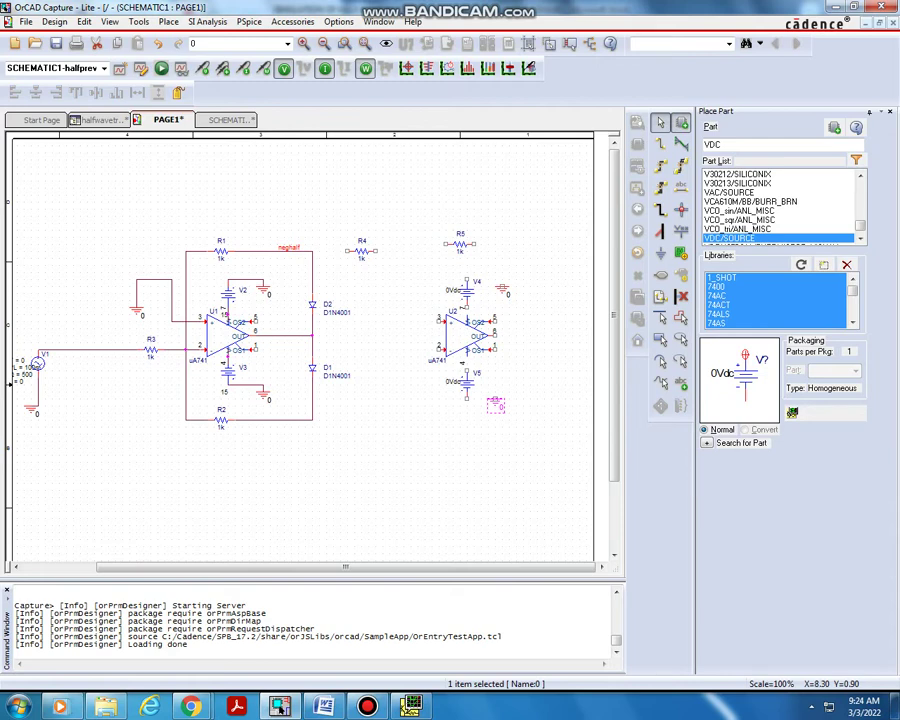
Wire the neghalf net corner above D2 to resistor R4, and R4's other end to resistor R5
click(661, 144)
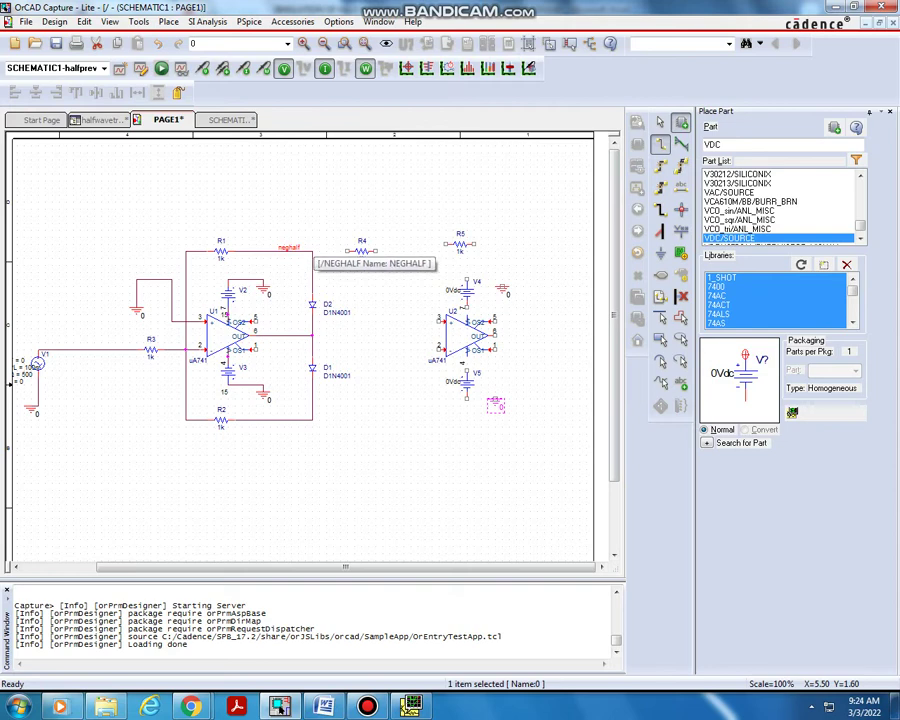
click(312, 249)
click(344, 249)
click(347, 251)
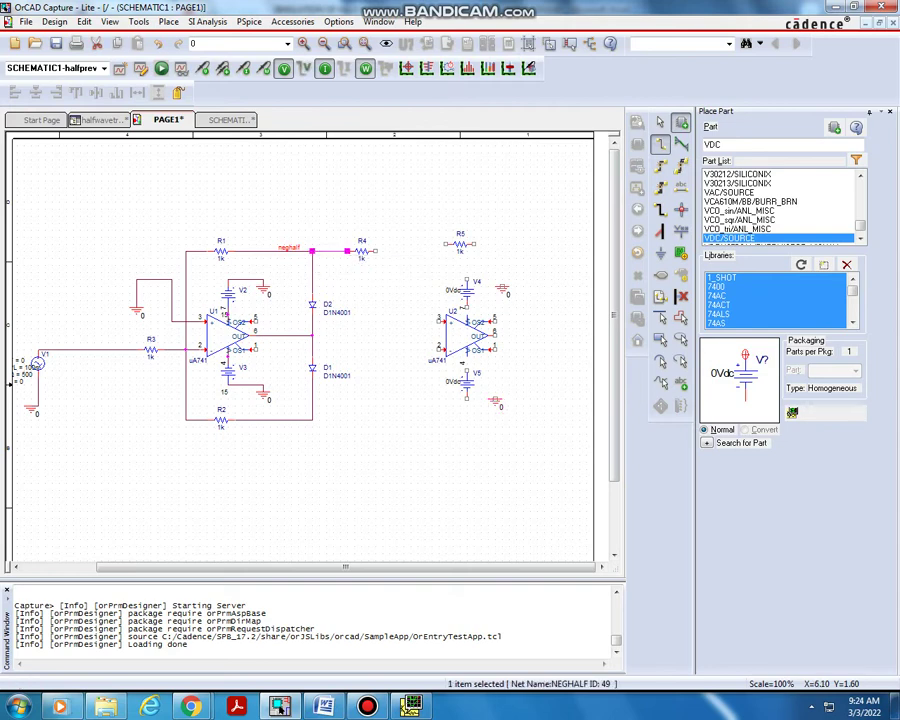
click(378, 250)
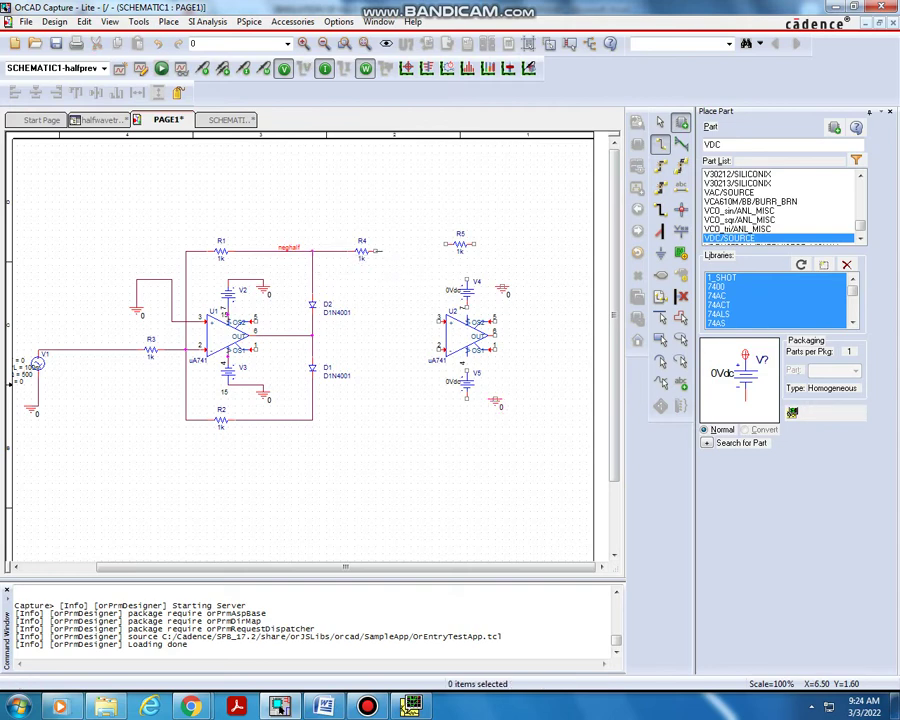
click(445, 245)
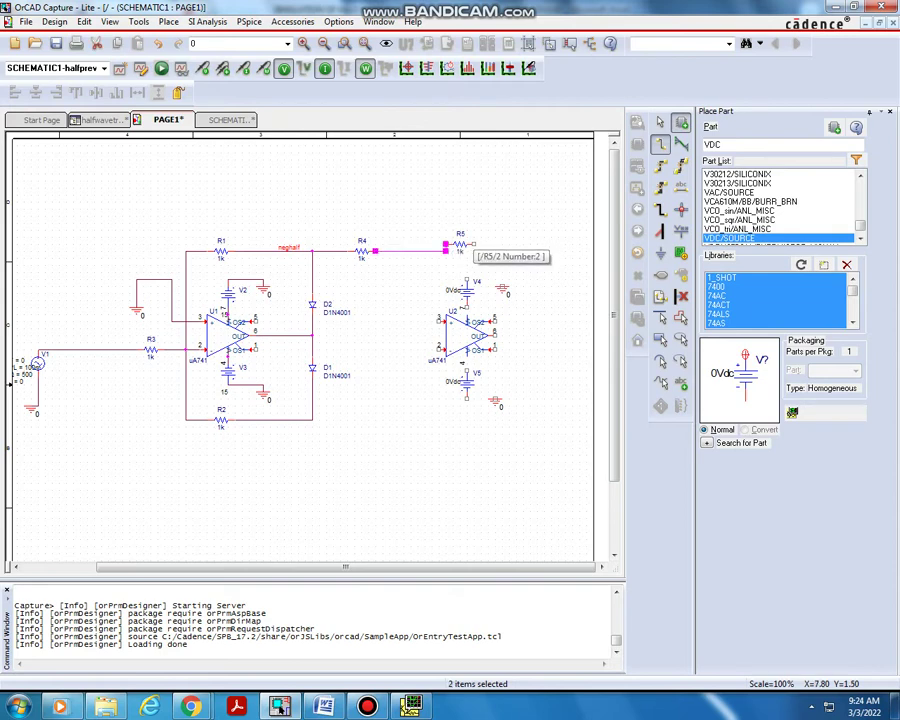
Wire R5's free end across and down to the level of U2's output, and extend U2's output pin to that wire
click(474, 244)
click(482, 243)
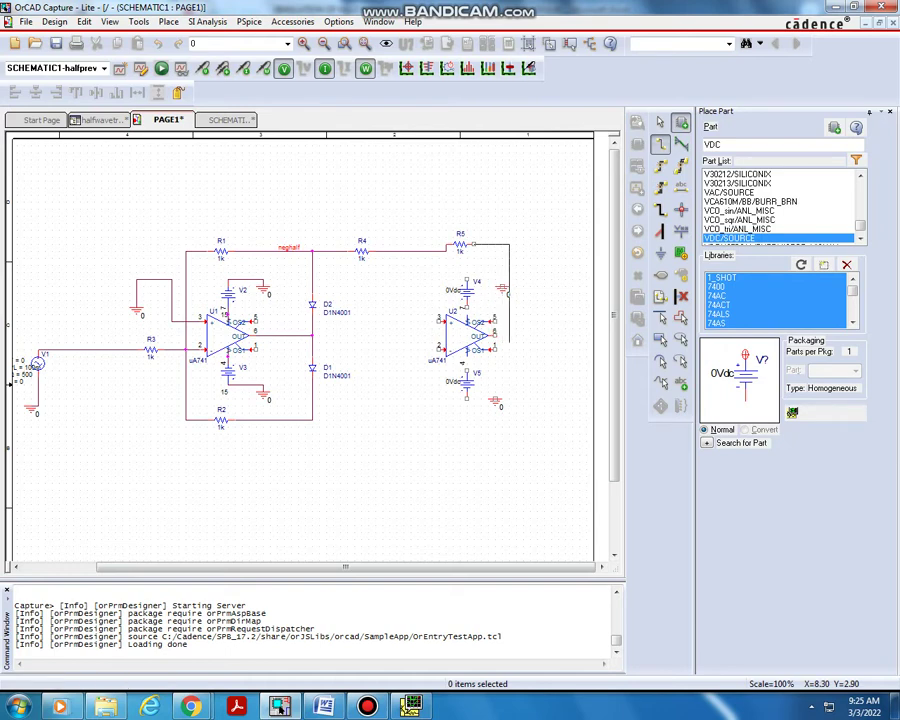
click(523, 342)
right_click(523, 342)
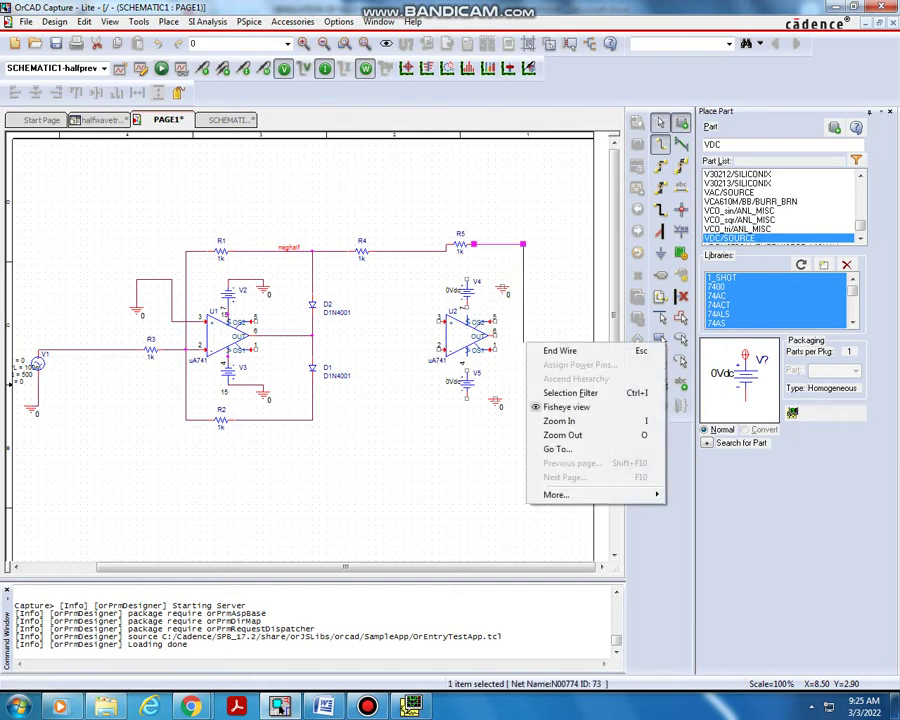
click(548, 350)
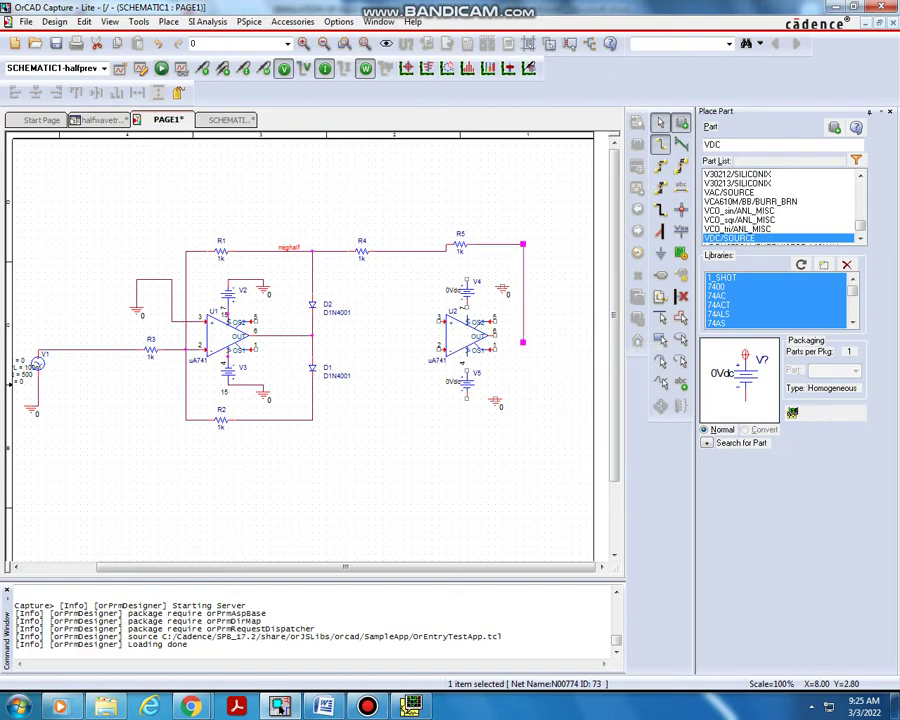
click(495, 336)
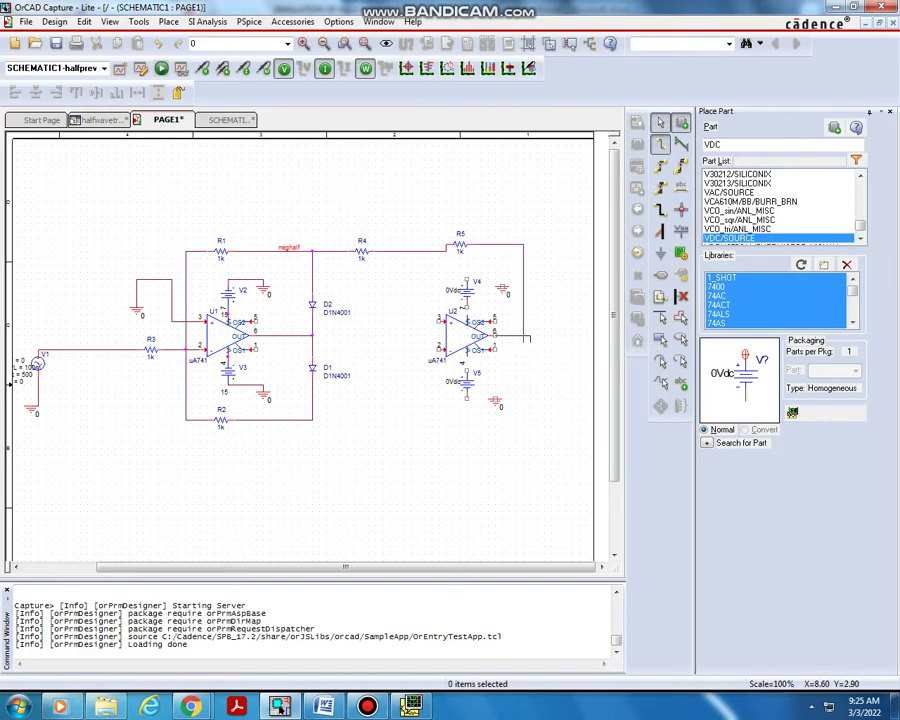
click(529, 338)
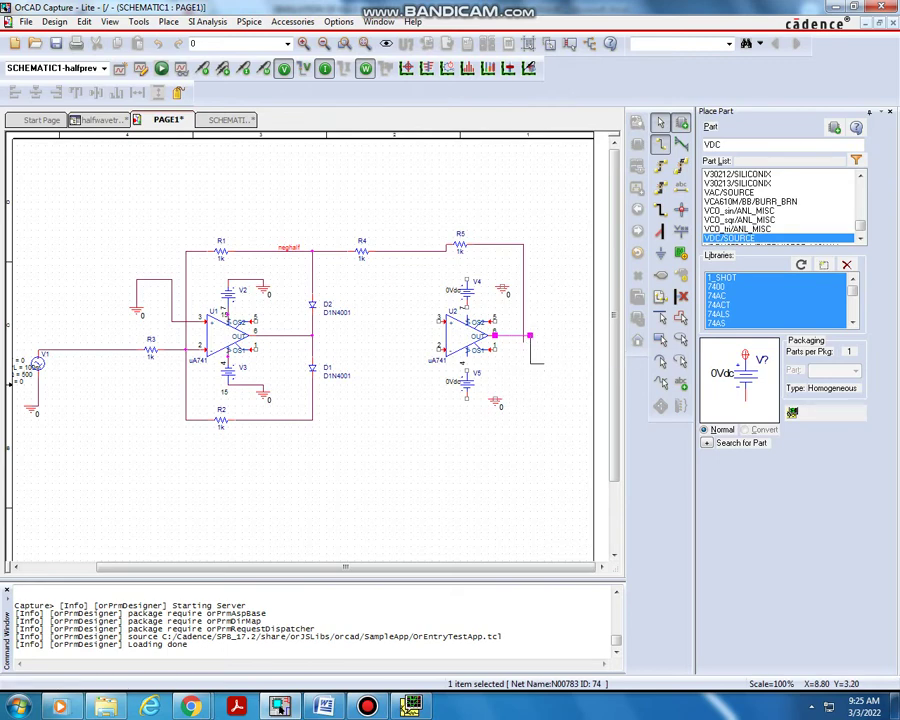
key(F1)
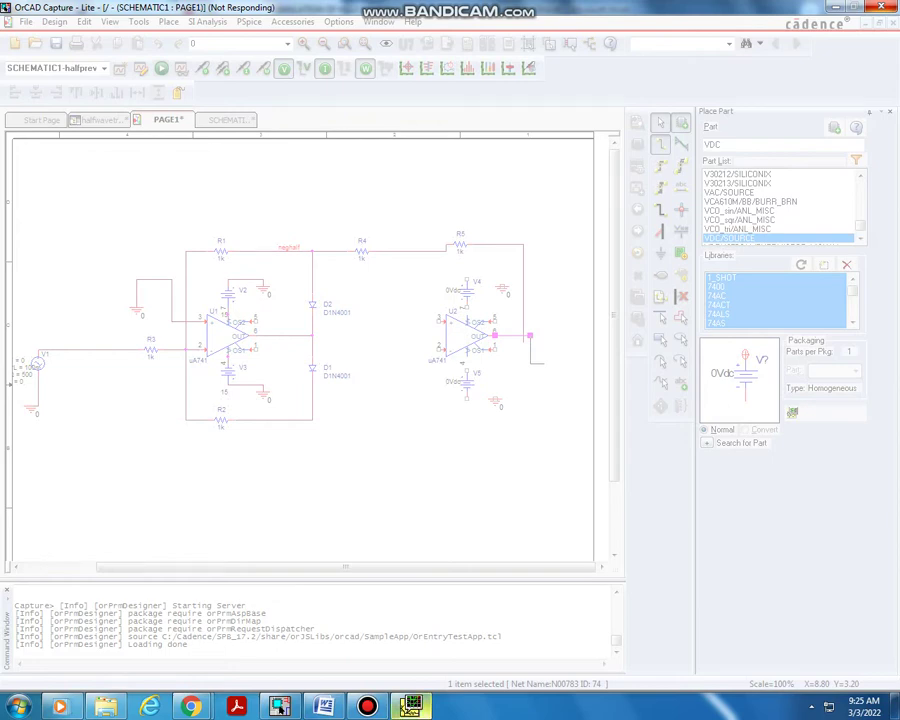
click(368, 706)
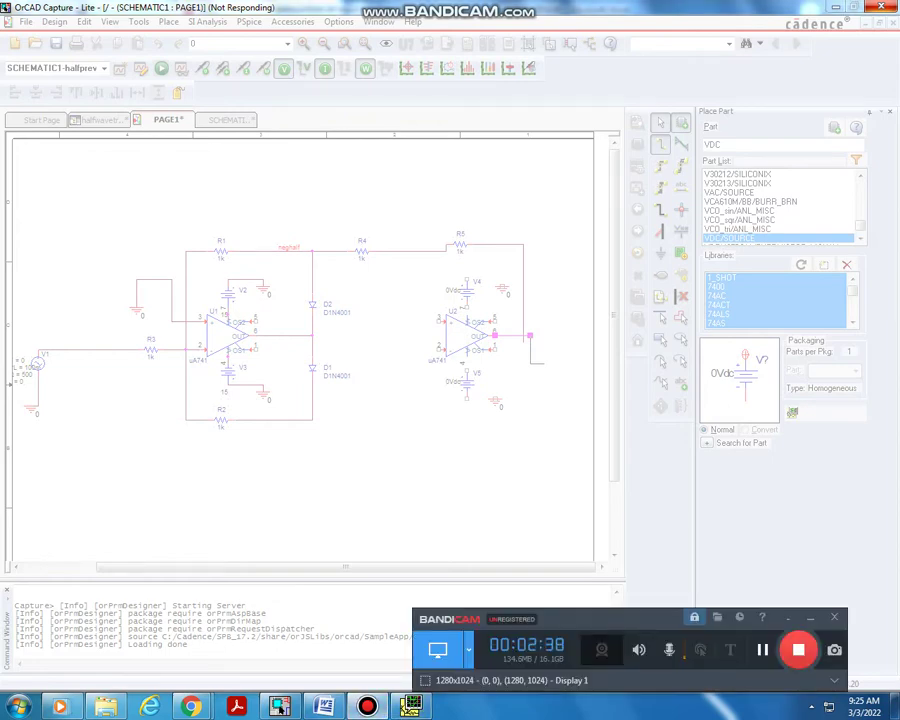
click(762, 650)
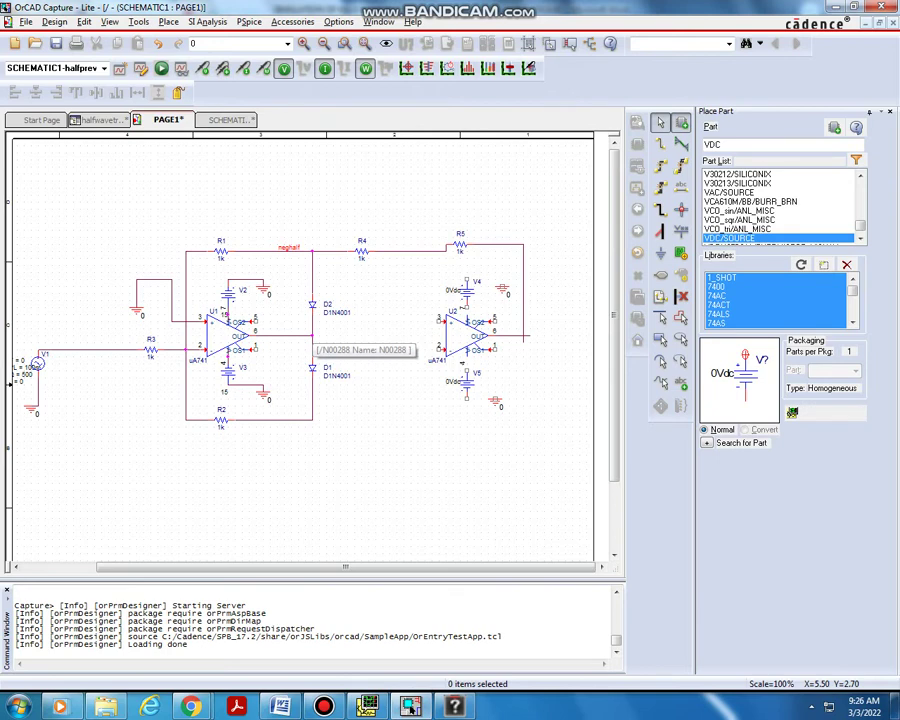
Wire U2's inverting input (pin 2) across and up to the net between R4 and R5
click(660, 144)
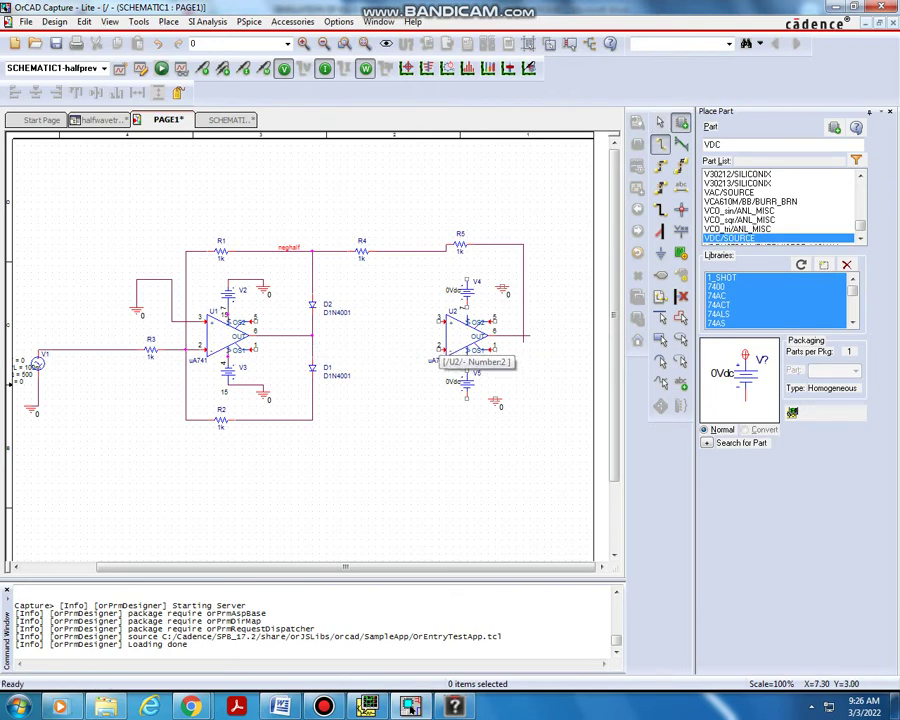
click(440, 349)
click(389, 251)
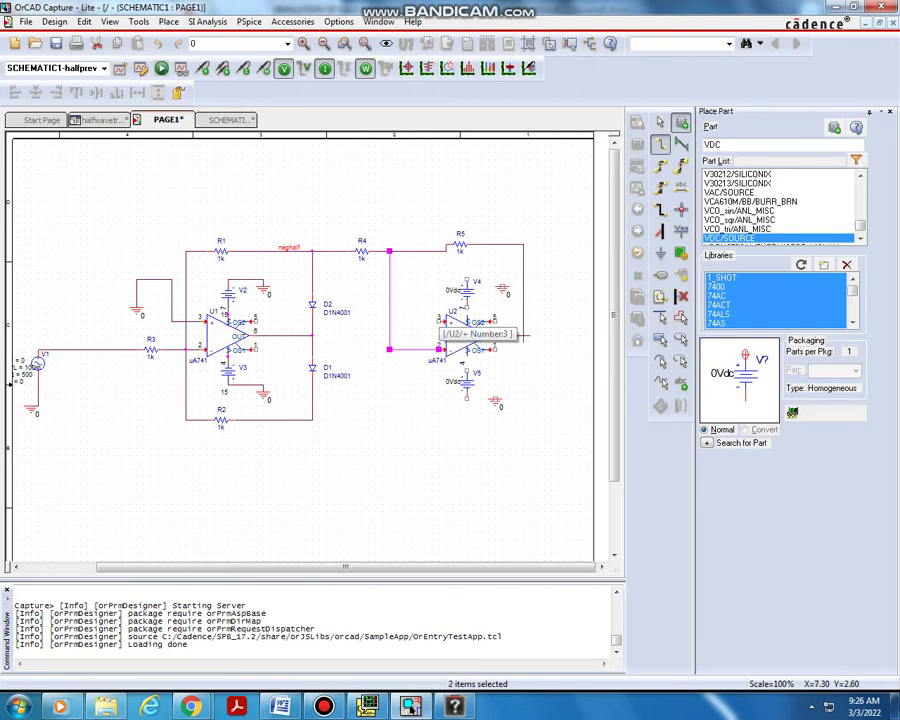
click(439, 321)
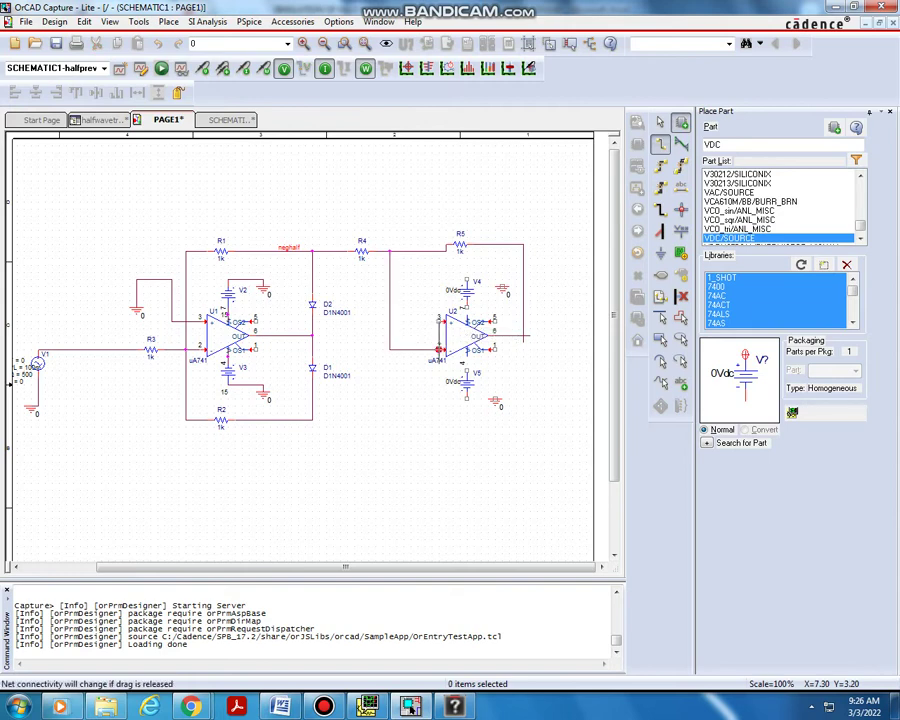
click(384, 391)
key(Escape)
key(Delete)
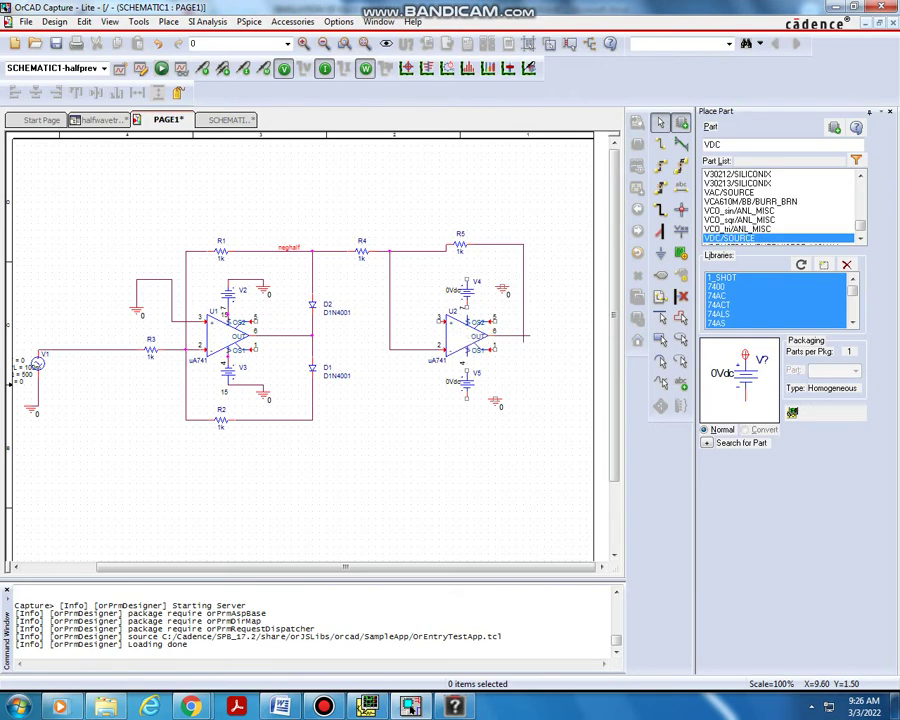
Wire U2's non-inverting input (pin 3) across past the R4 branch and down to just below R2's level
key(w)
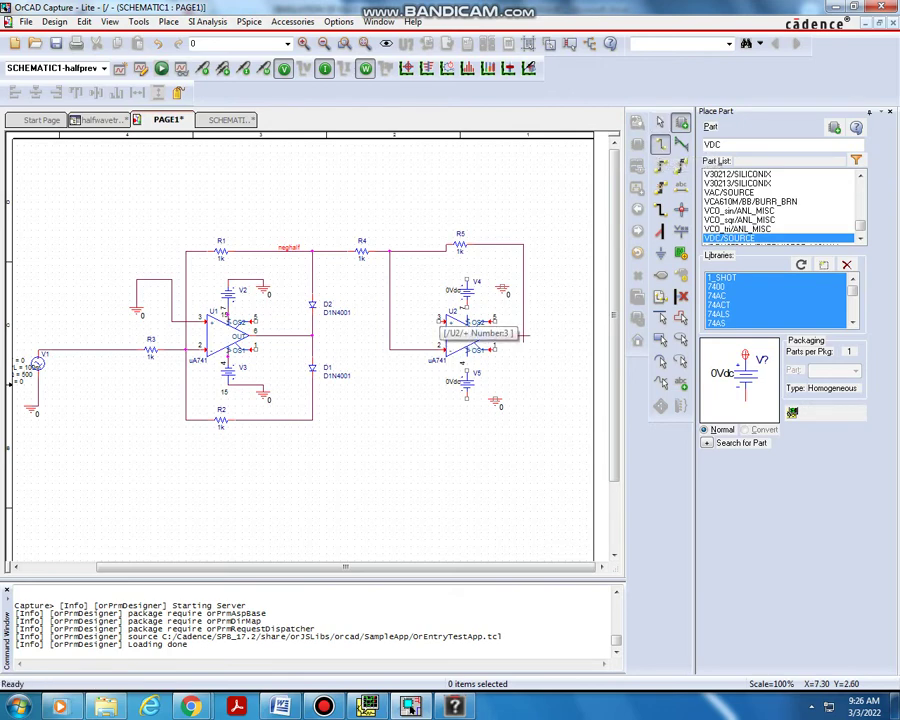
click(440, 320)
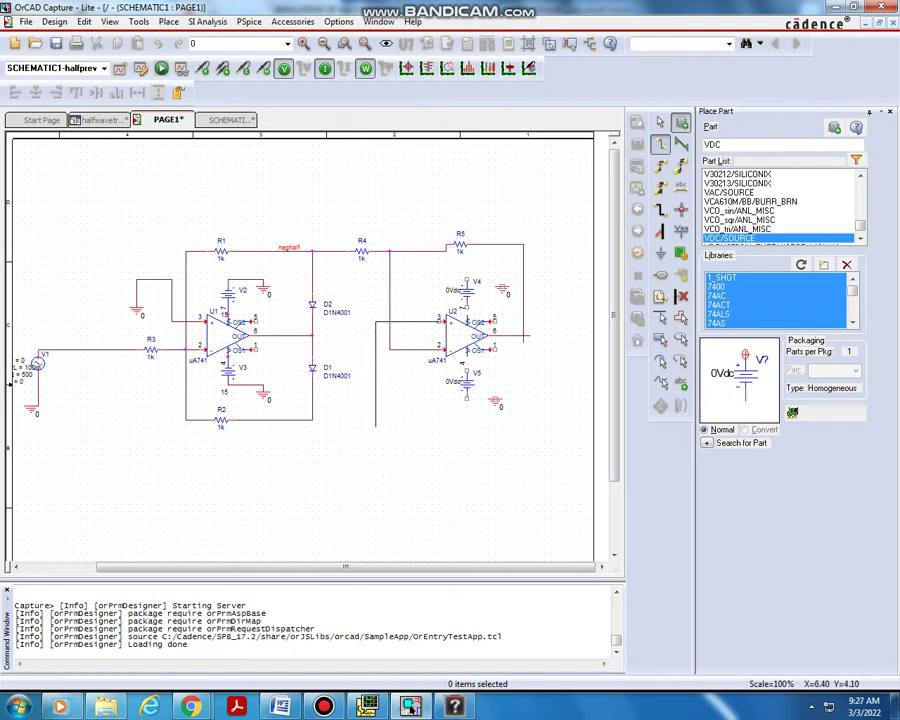
click(375, 424)
right_click(375, 426)
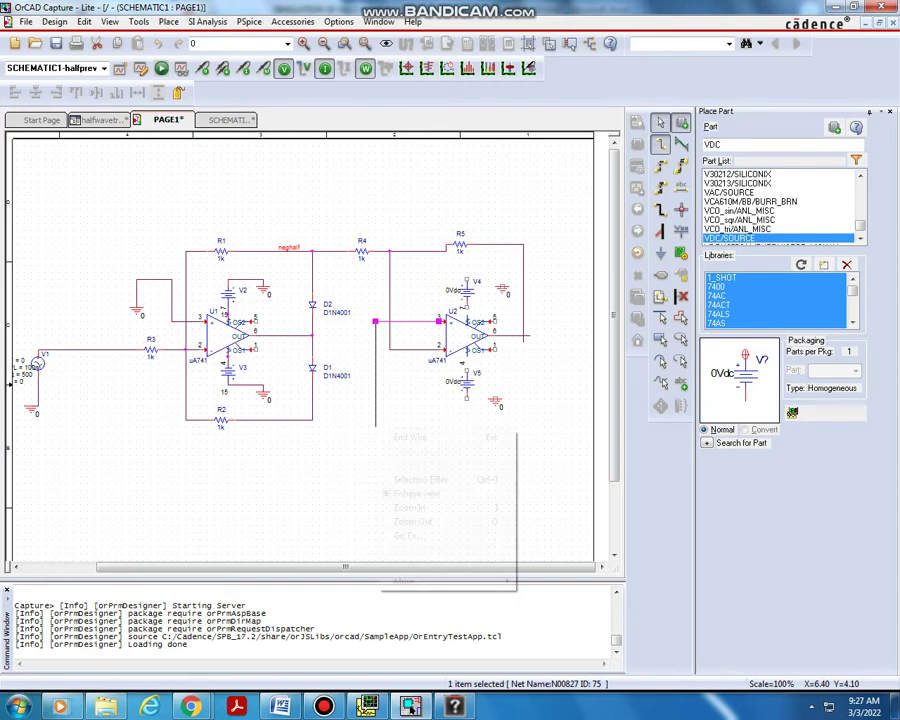
click(410, 434)
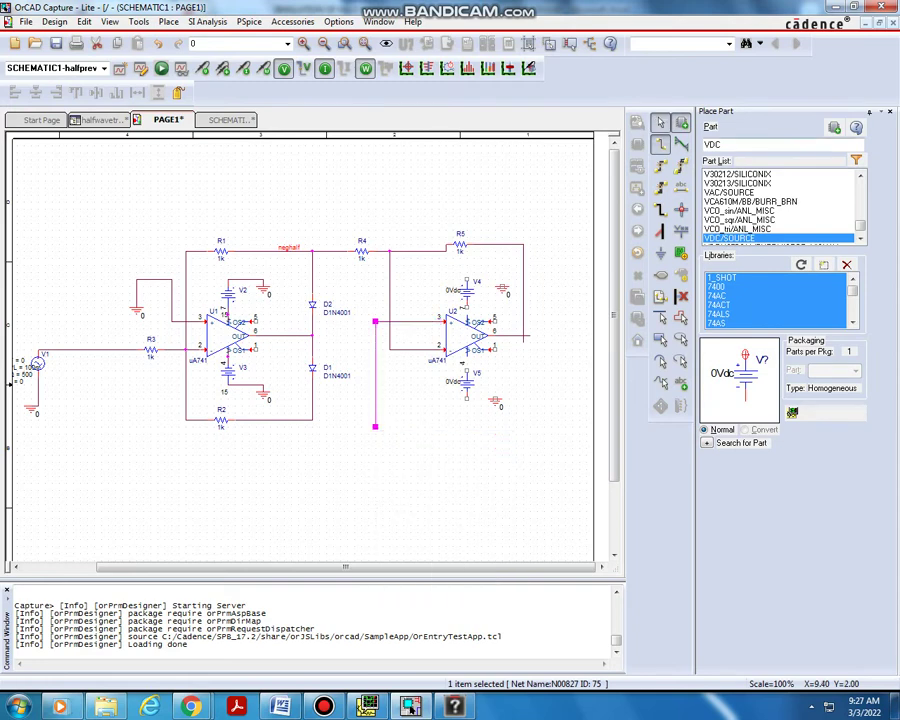
click(457, 424)
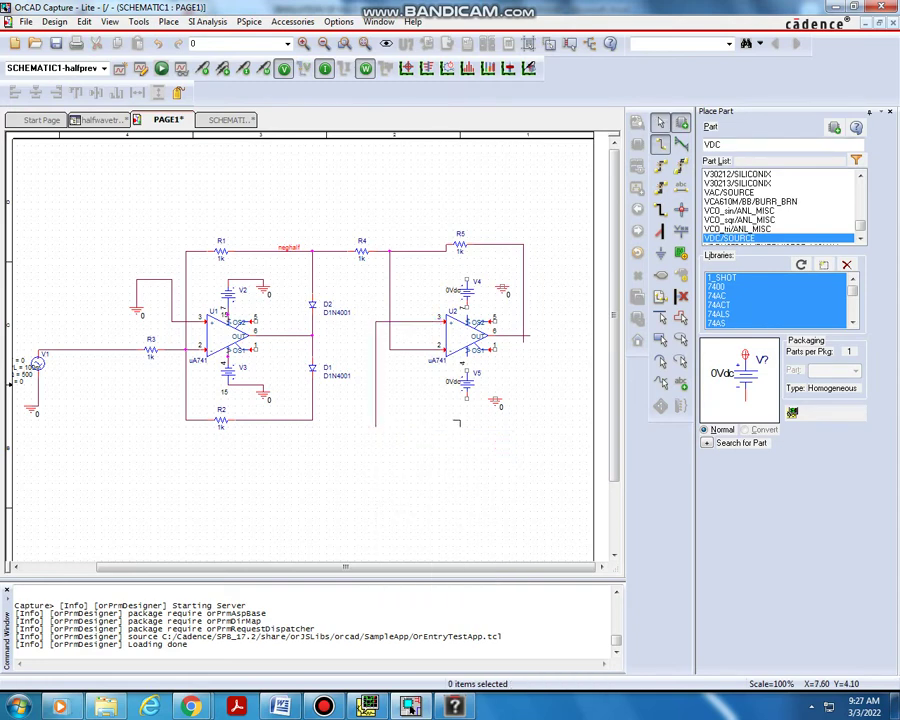
key(Escape)
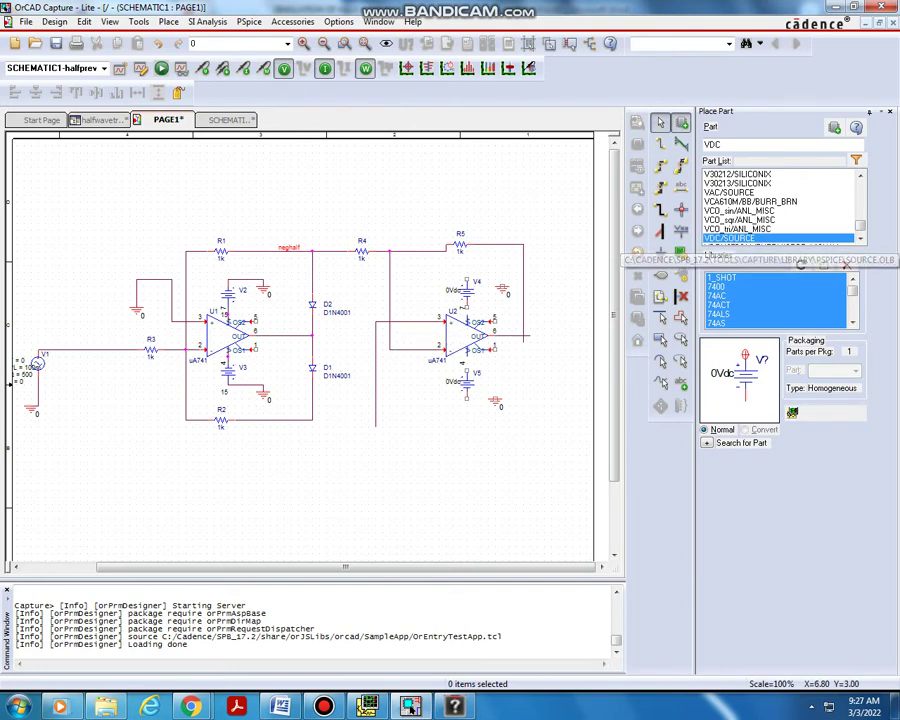
Wire the junction of R2 and D1 to the vertical wire coming from U2's non-inverting input
key(w)
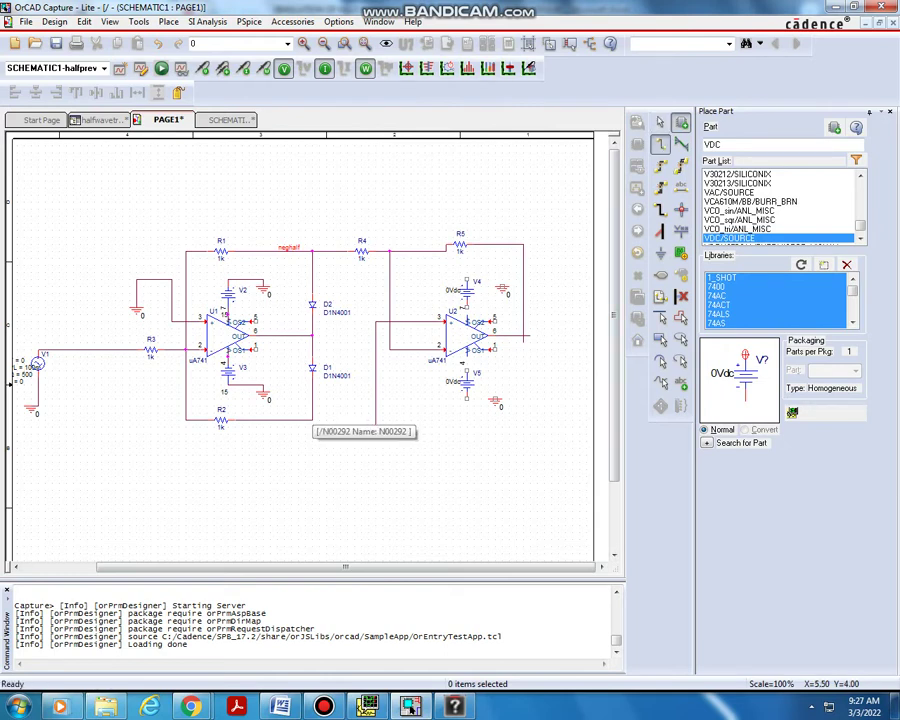
click(312, 419)
click(376, 420)
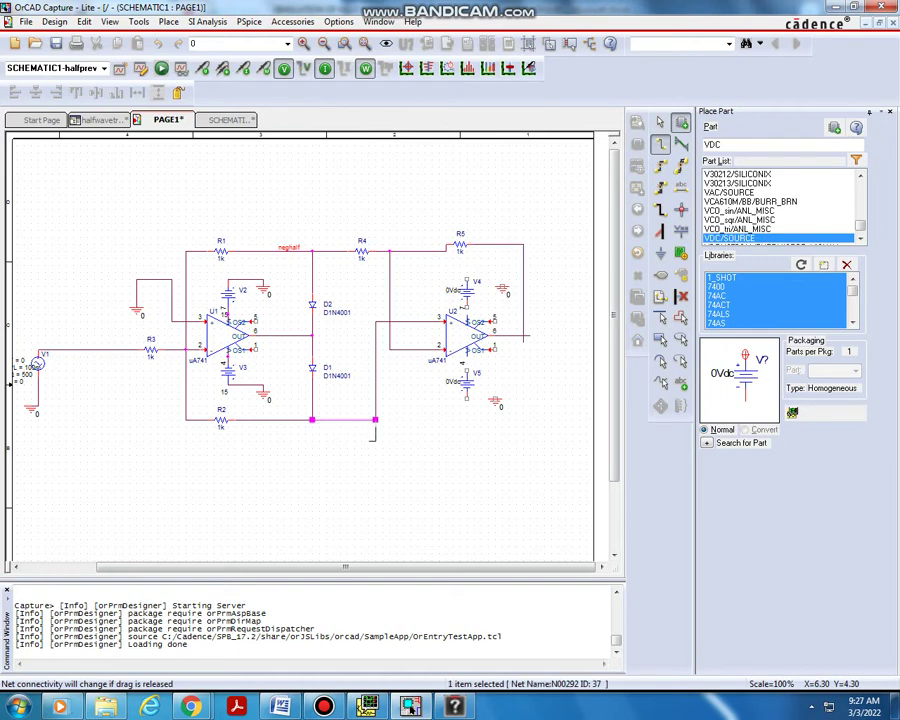
key(Escape)
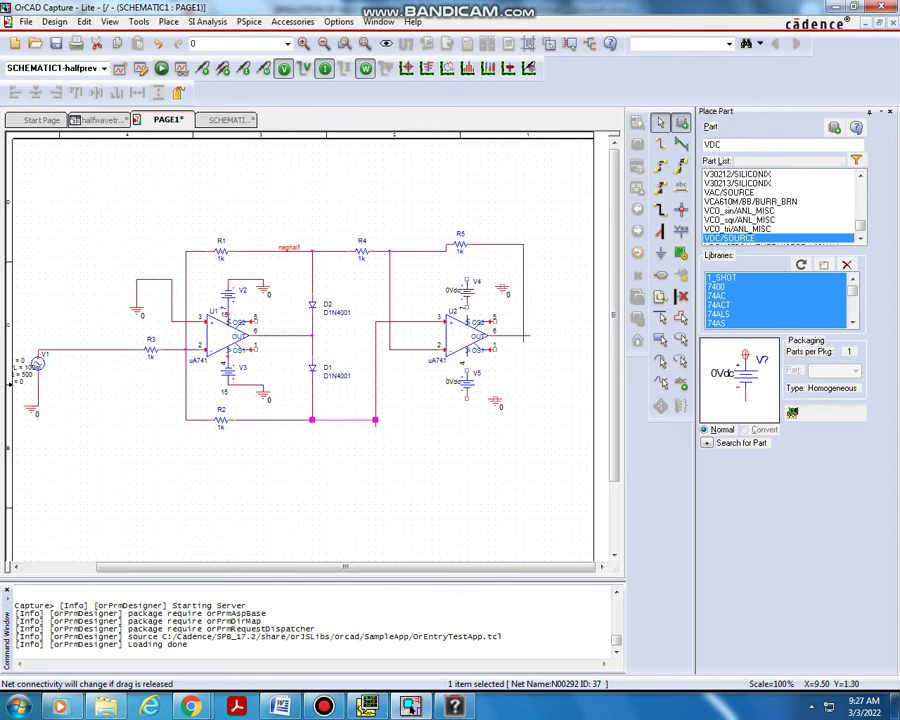
click(660, 143)
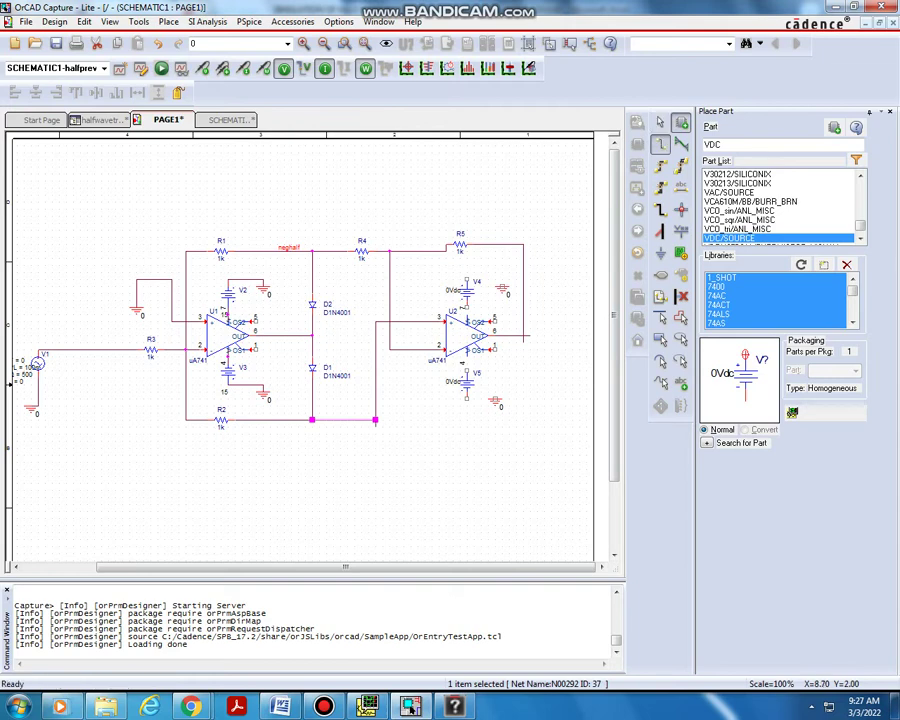
key(Escape)
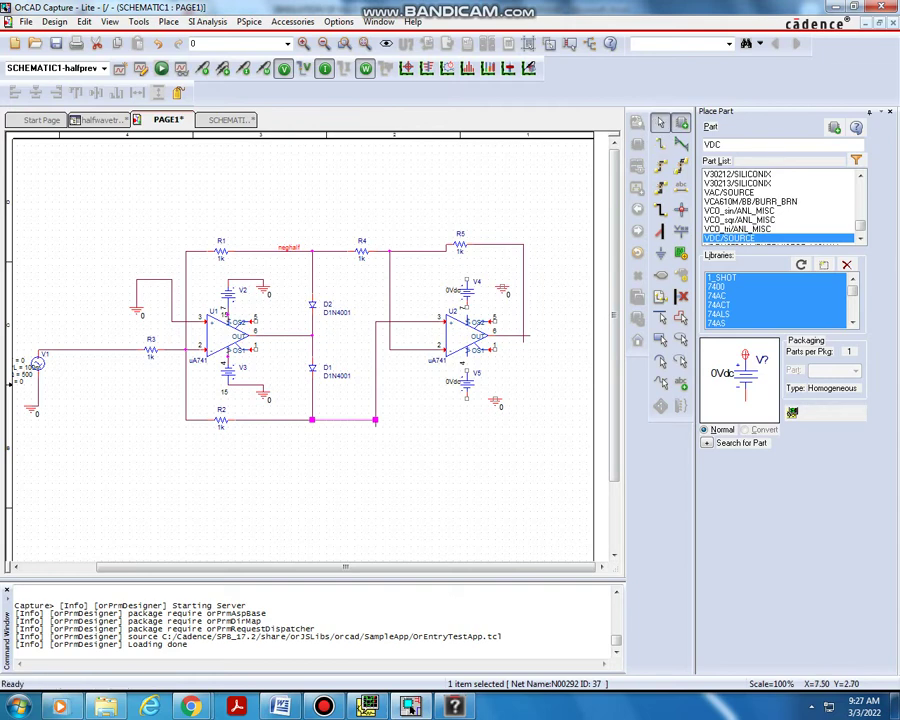
Rotate DC sources V4 and V5 by 180 degrees, keeping them vertical above and below U2
click(466, 291)
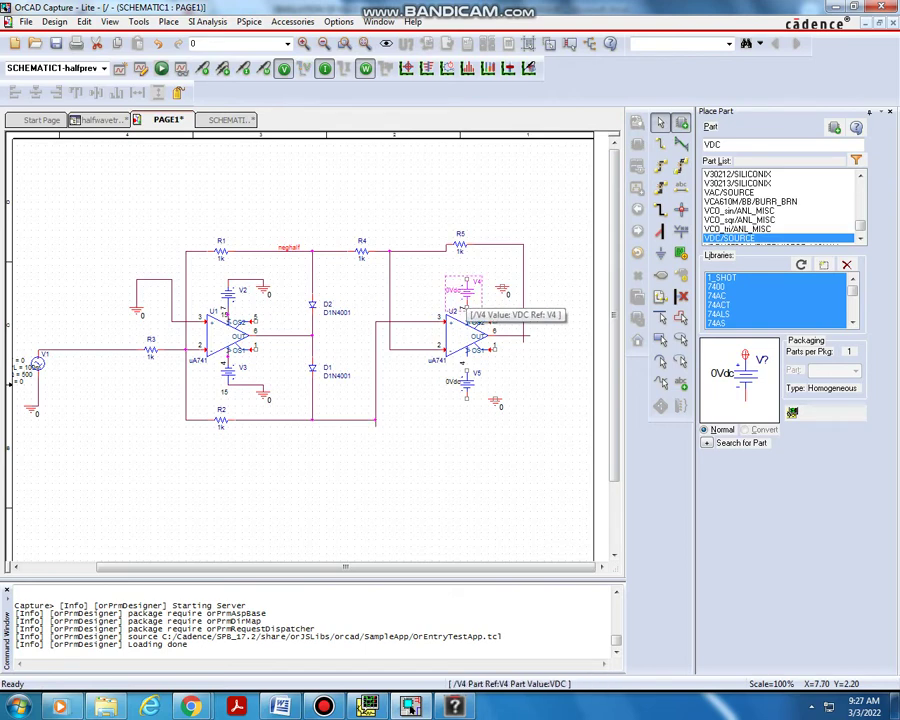
key(r)
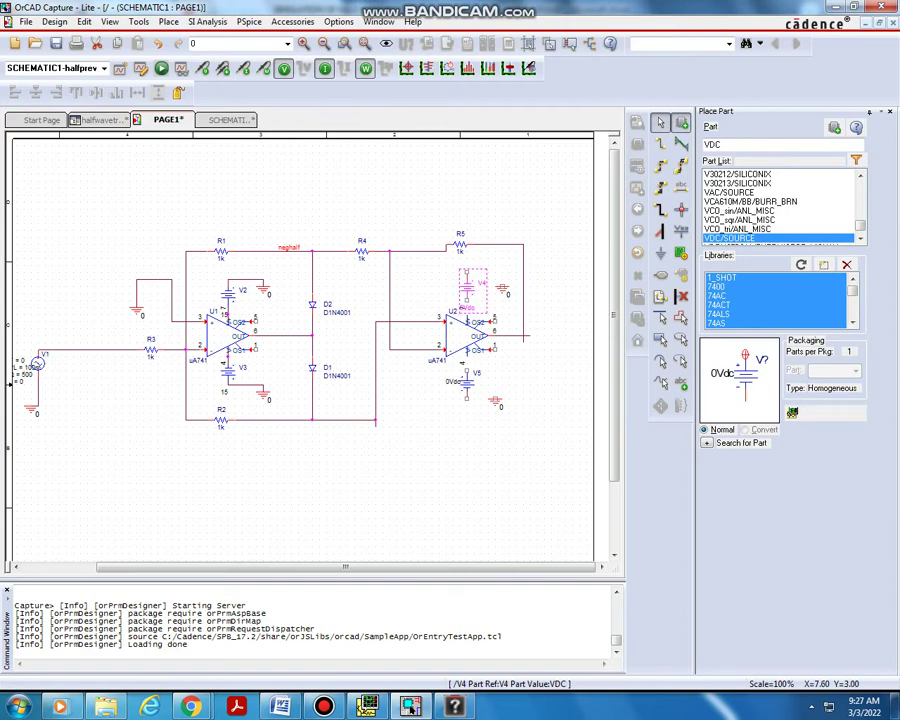
click(462, 388)
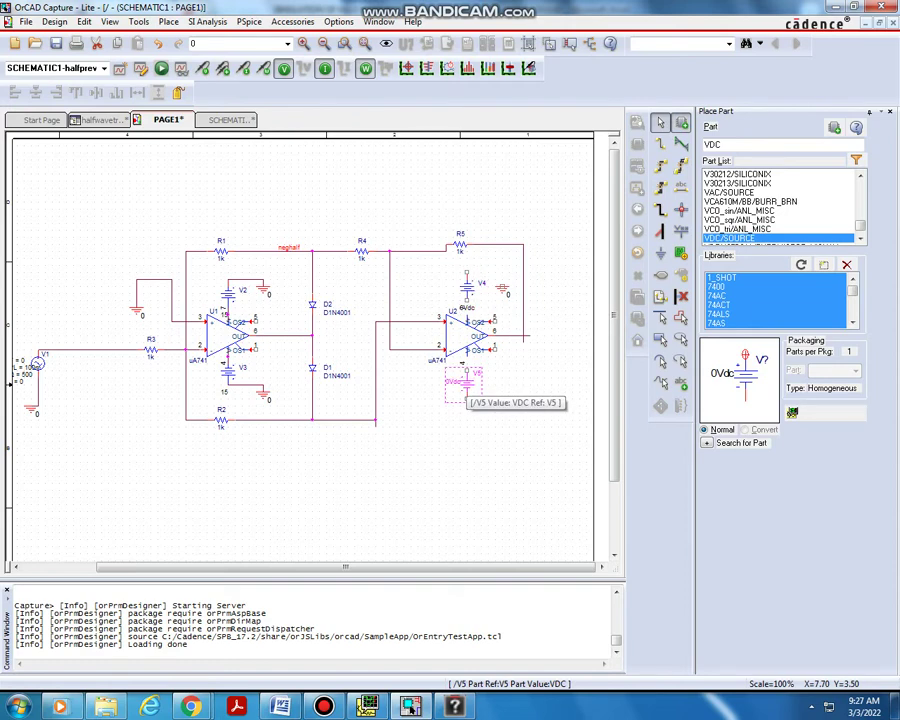
key(r)
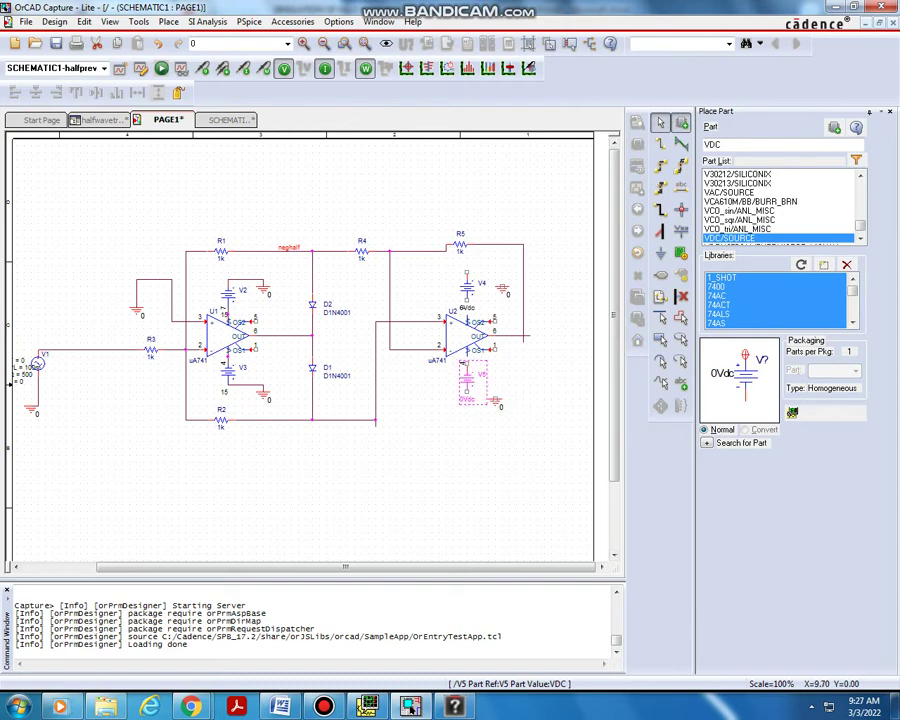
Wire V4's lower pin to U2's positive supply pin 7 and V5's upper pin to negative supply pin 4
key(w)
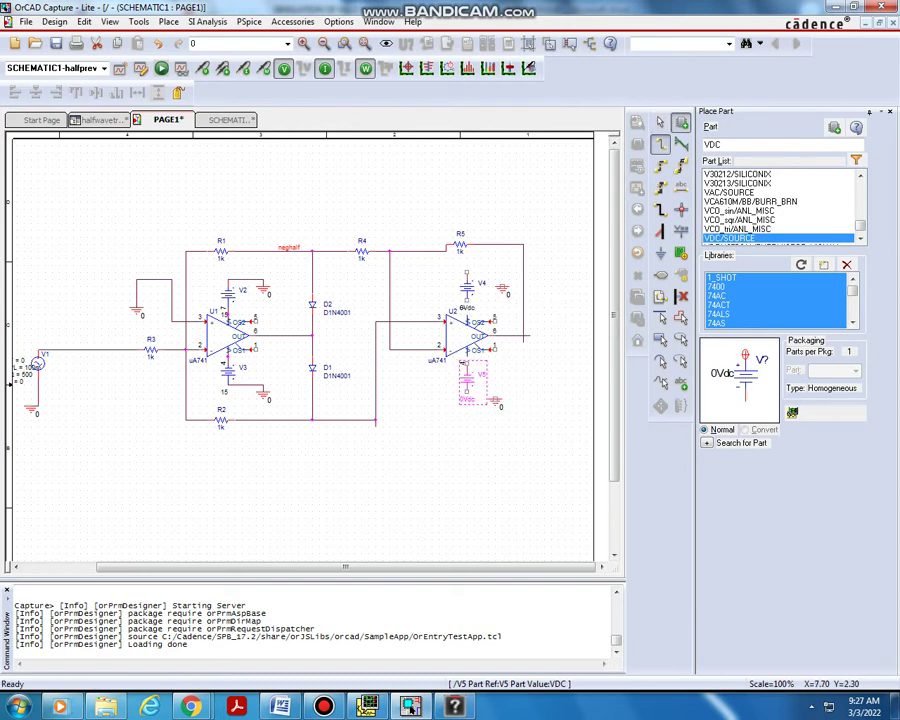
click(467, 300)
click(467, 314)
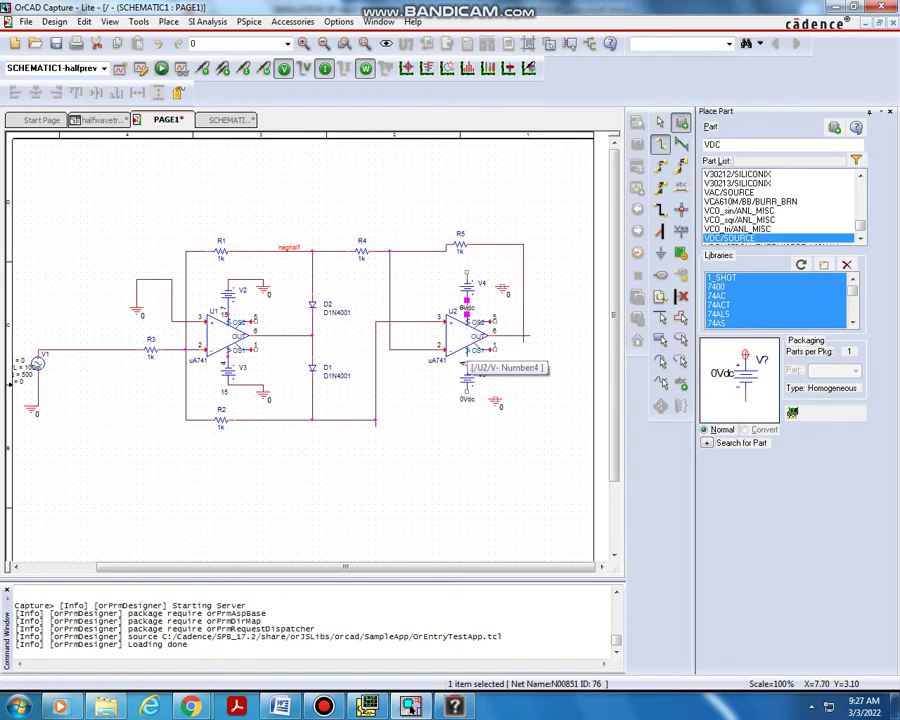
click(467, 356)
click(467, 364)
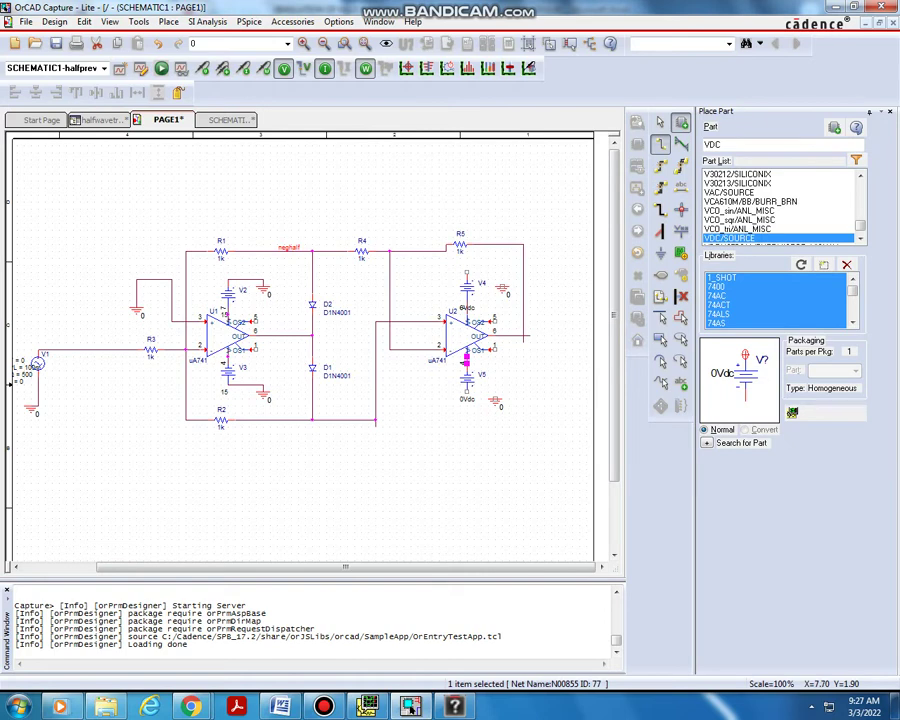
Wire V4's upper pin and V5's lower pin to their neighbouring ground symbols
click(466, 272)
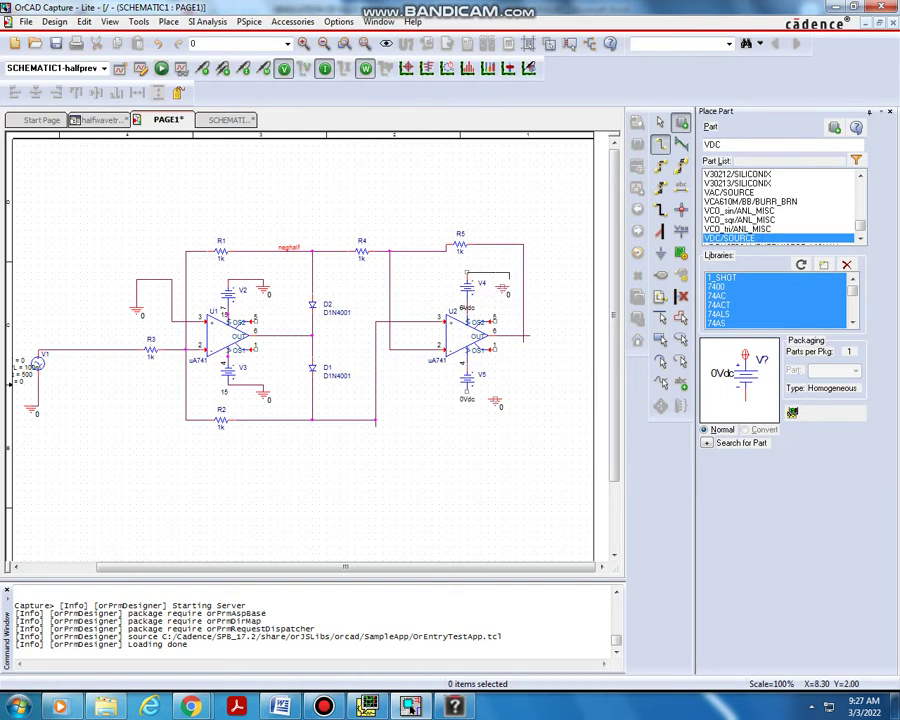
click(502, 286)
click(467, 392)
click(466, 392)
click(494, 398)
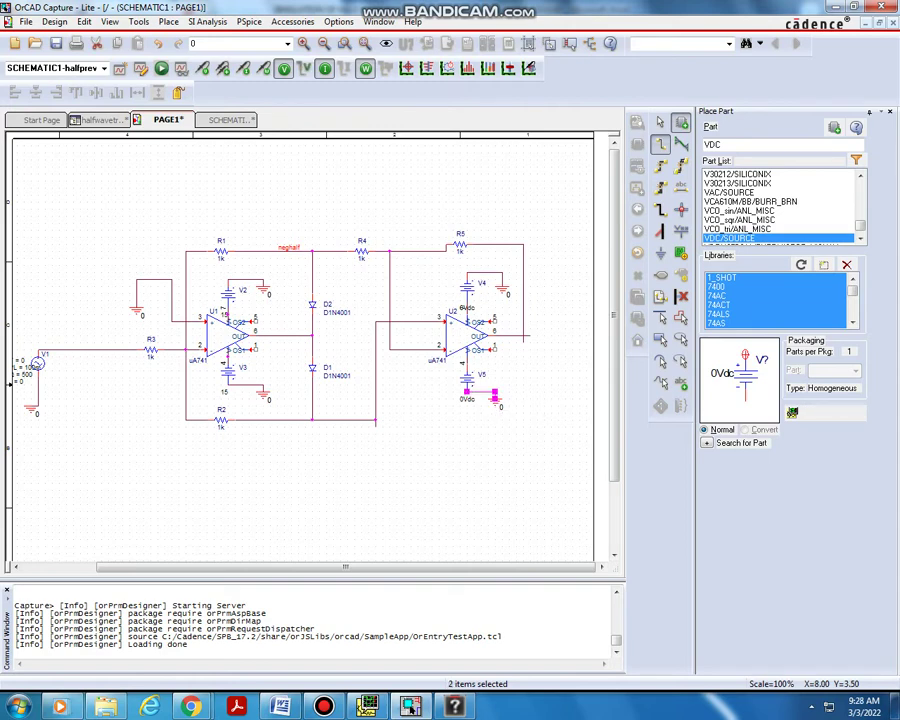
key(Escape)
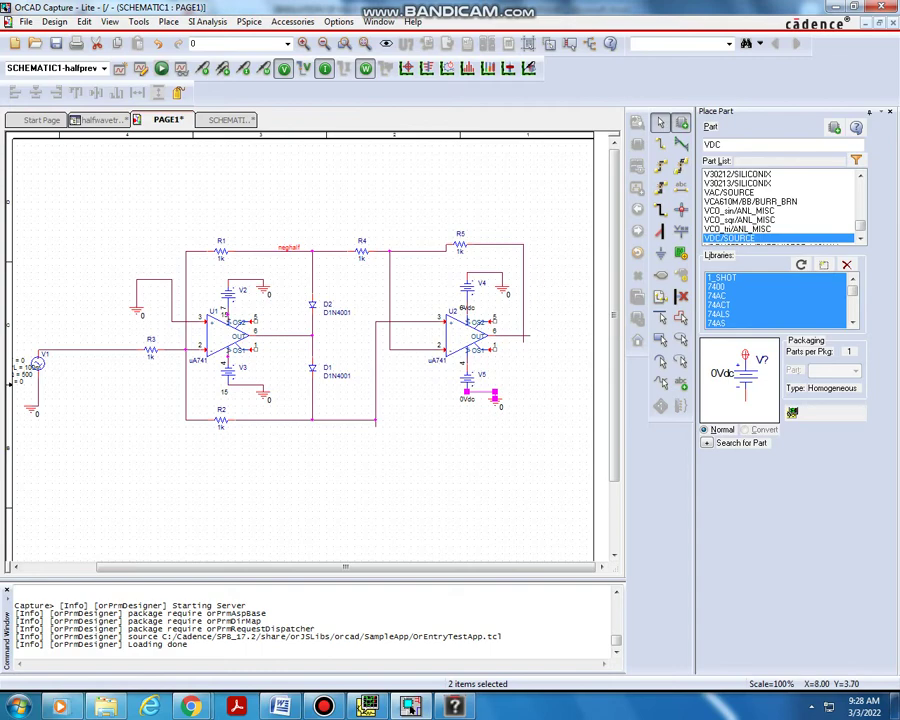
Set the DC value of both V5 and V4 to 15
double_click(467, 399)
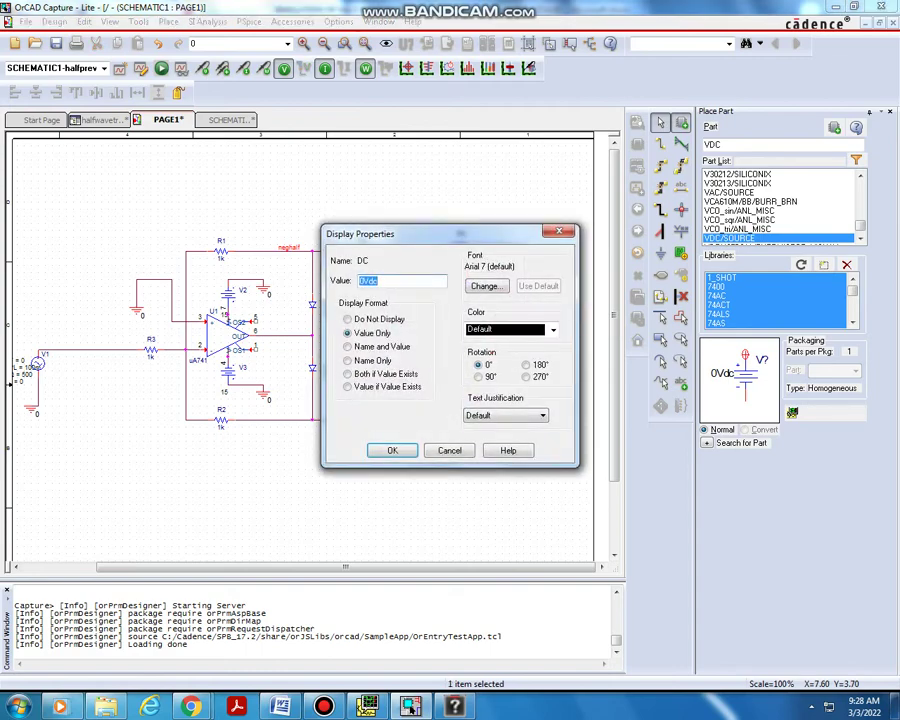
text(15)
key(Return)
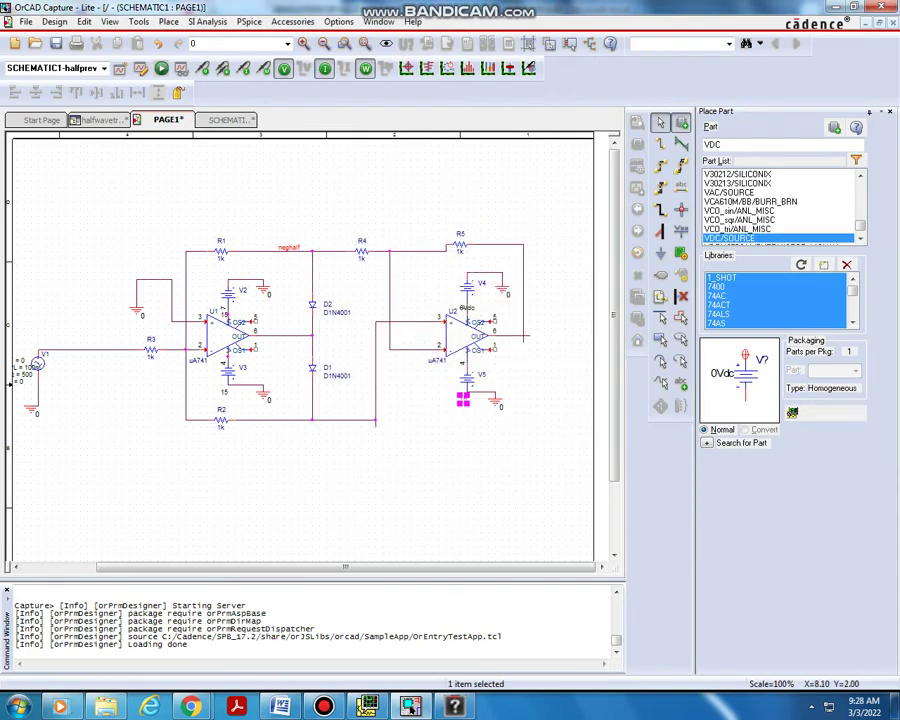
double_click(465, 316)
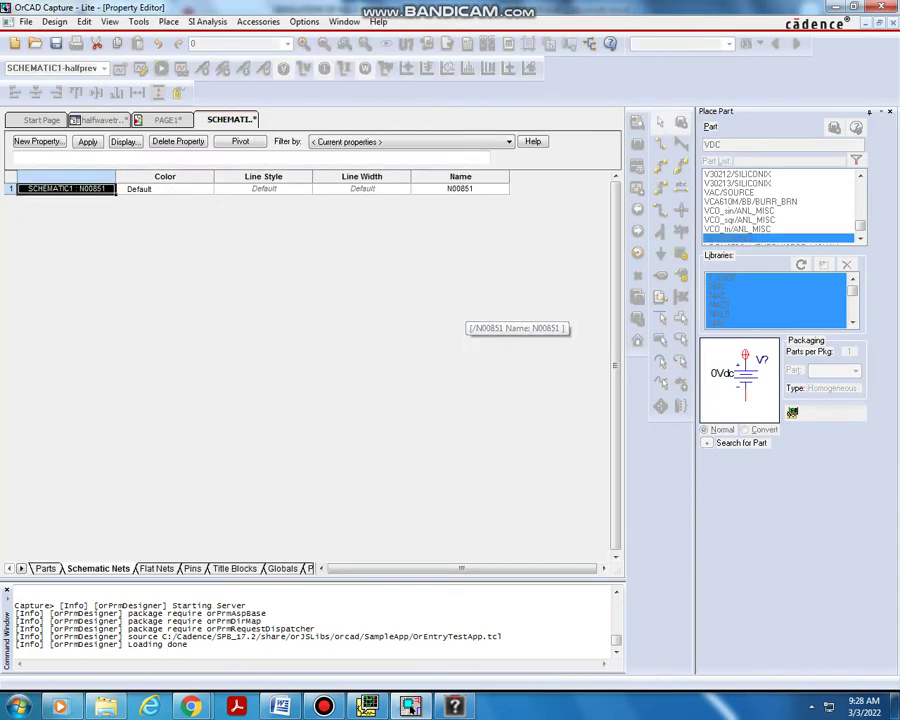
click(167, 119)
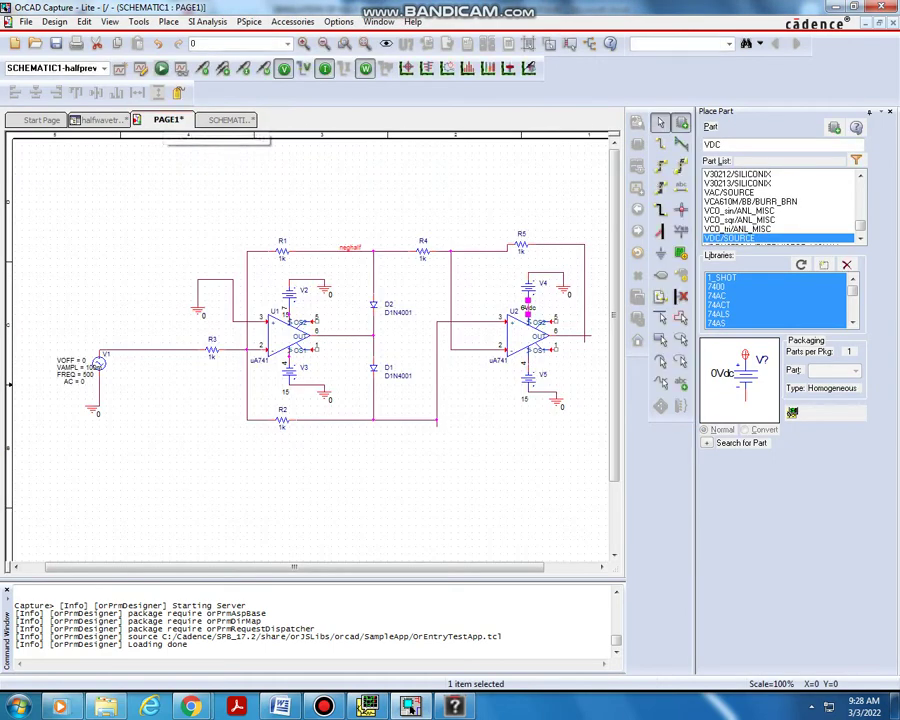
double_click(528, 307)
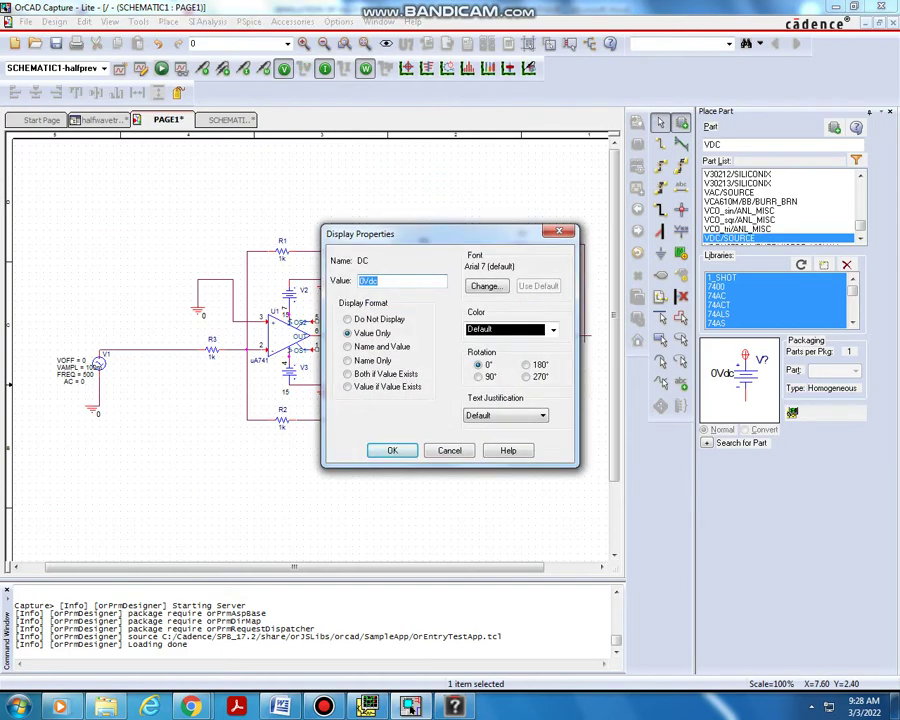
text(15)
key(Return)
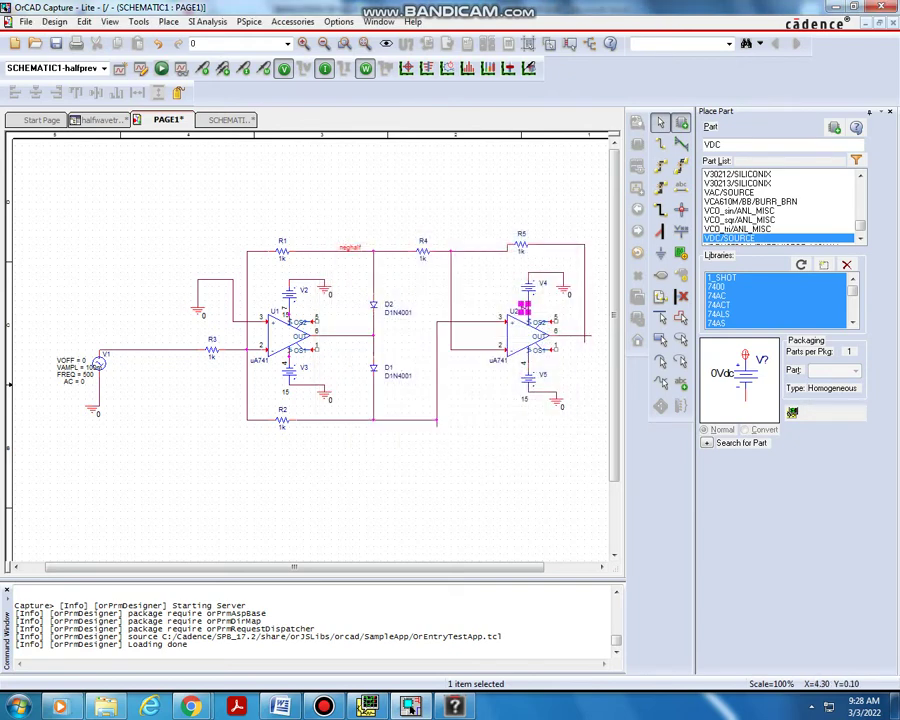
Create a new simulation profile named fullwaveprveena without inheriting settings
click(249, 21)
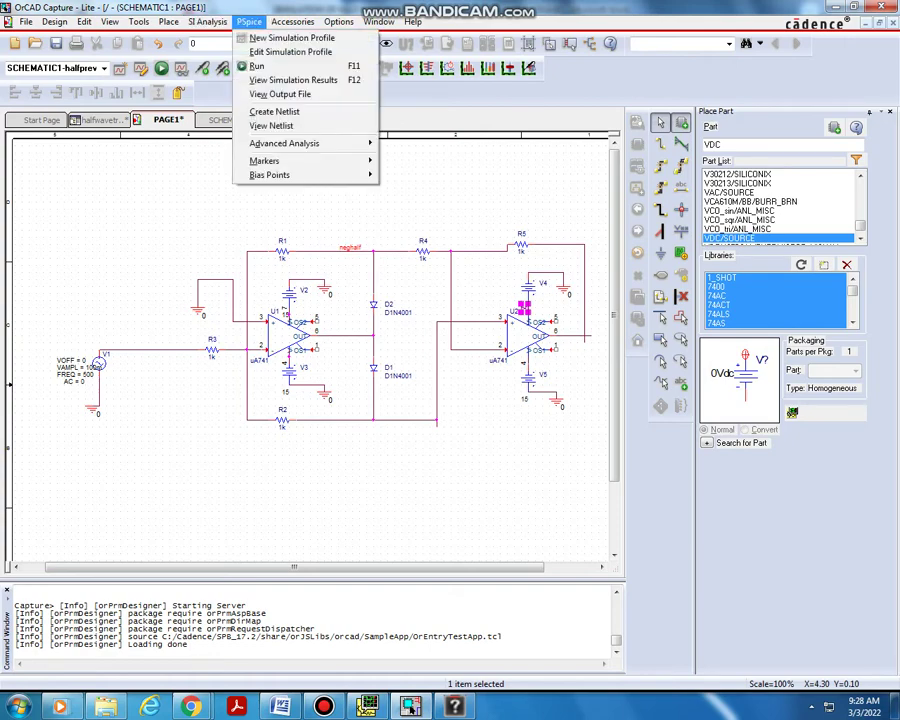
click(291, 37)
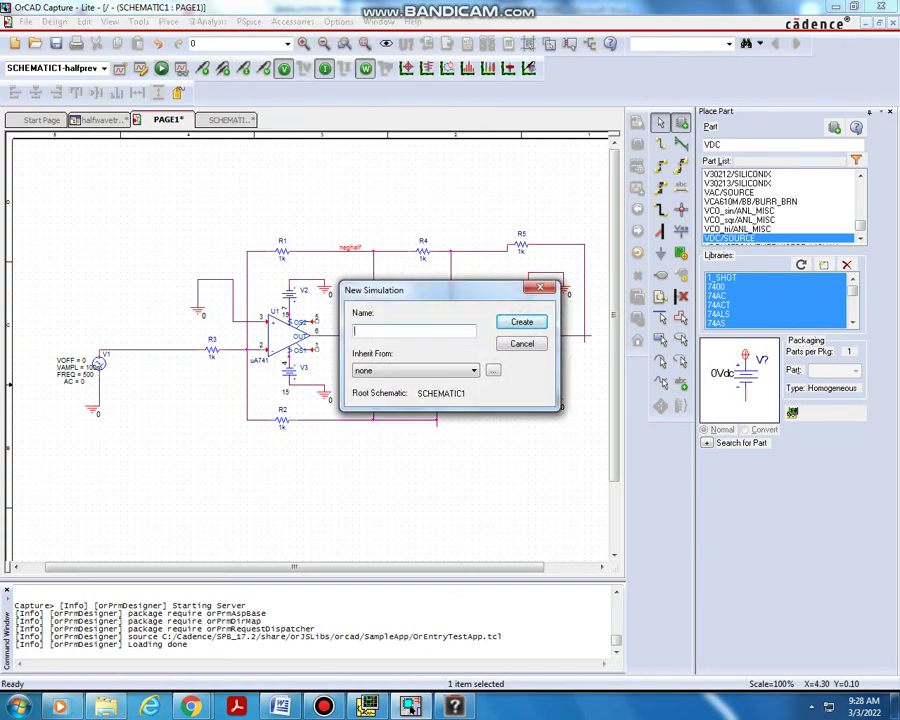
text(fullwaveprveena)
key(Return)
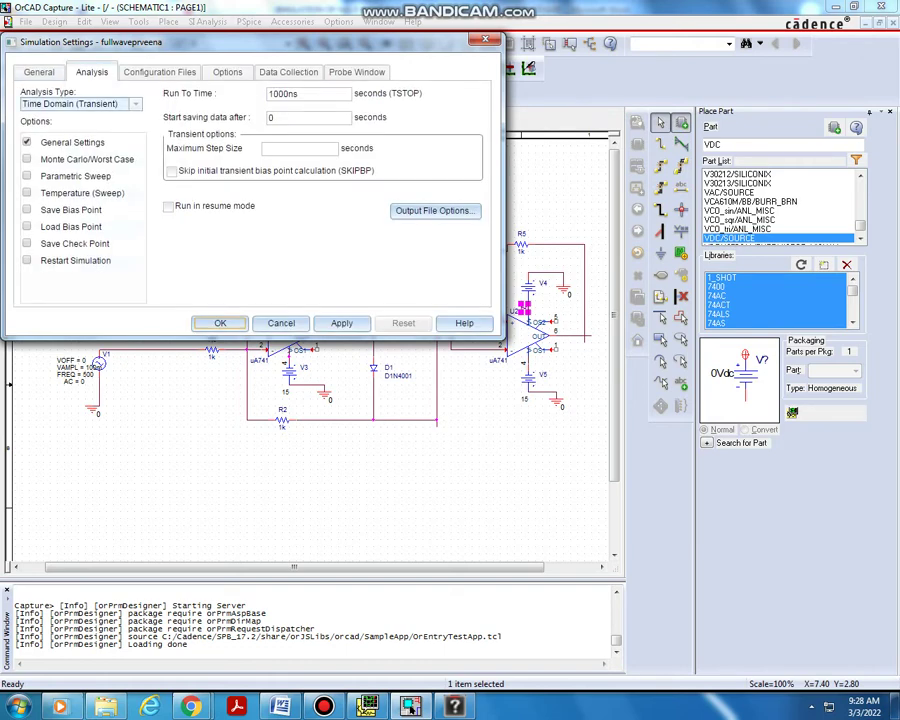
Configure the time-domain transient analysis with a run time of 5m and a maximum step size of 5u
key(Tab)
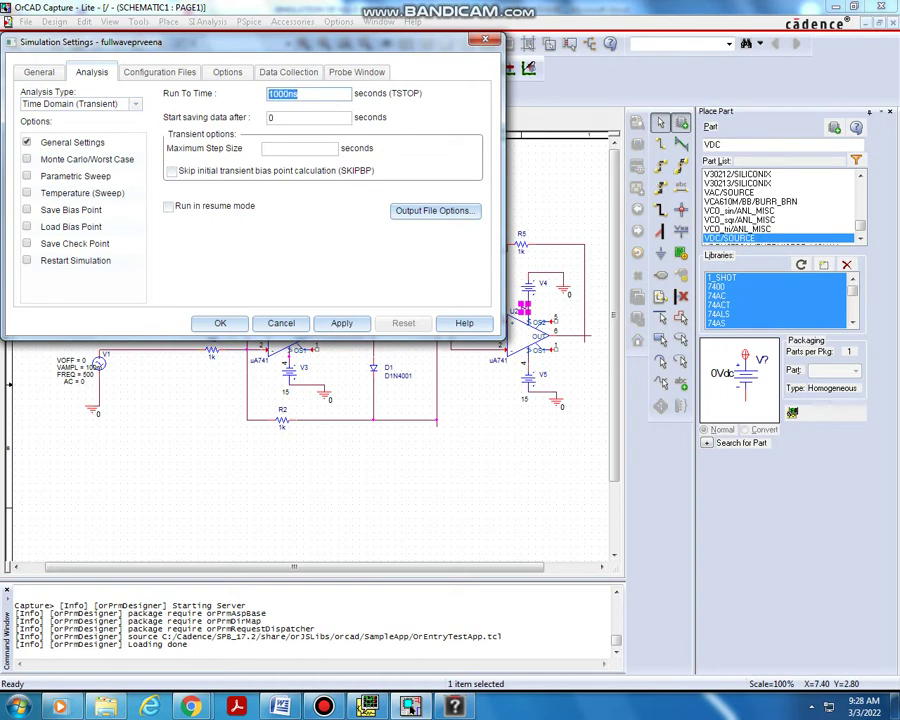
text(5m)
key(Tab)
key(Tab)
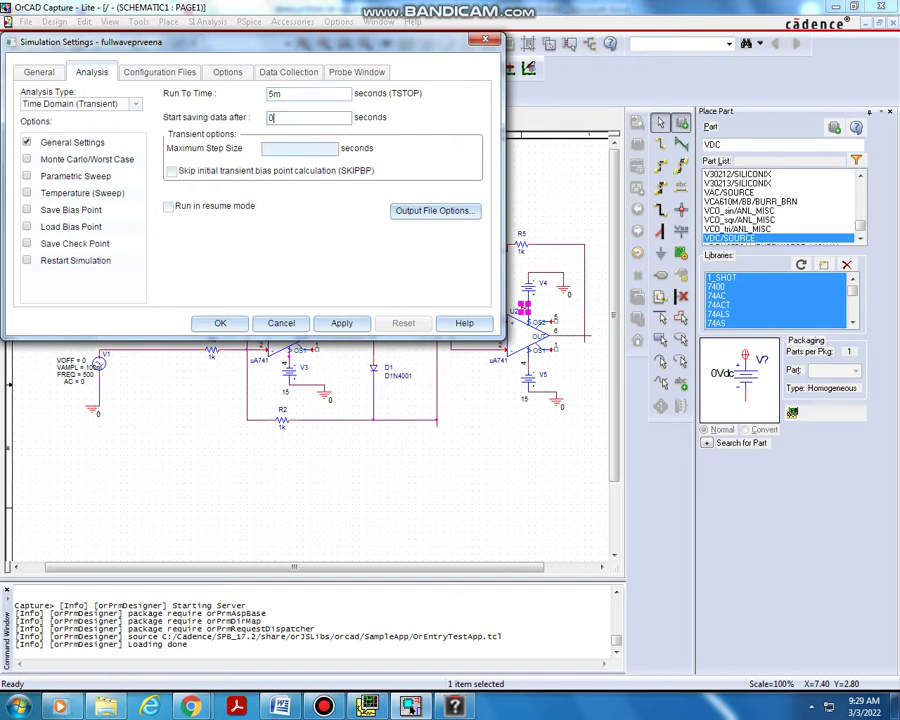
key(Tab)
text(5u)
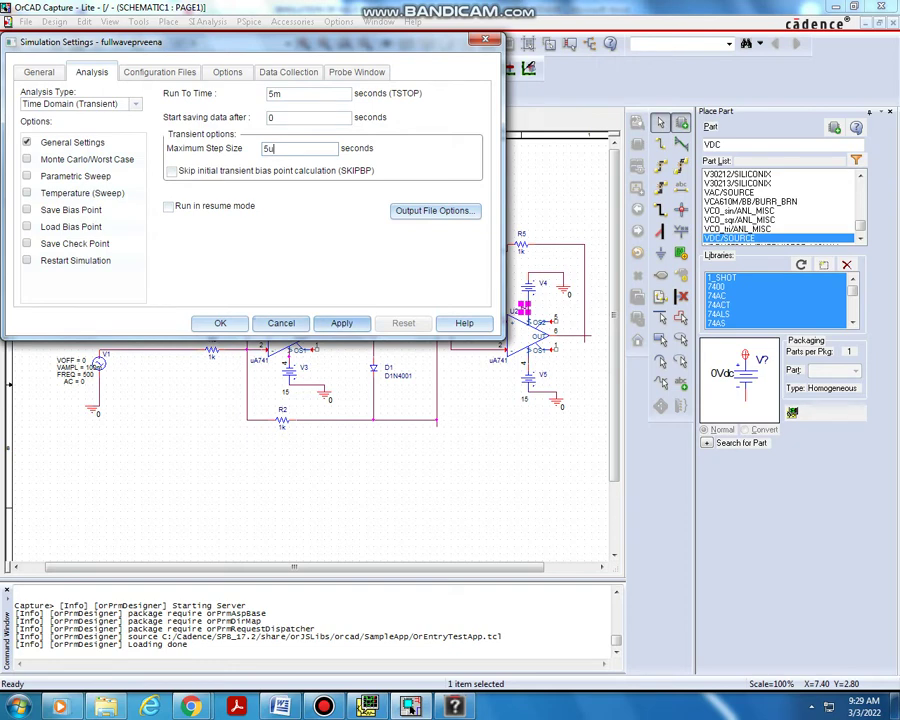
click(220, 323)
click(220, 323)
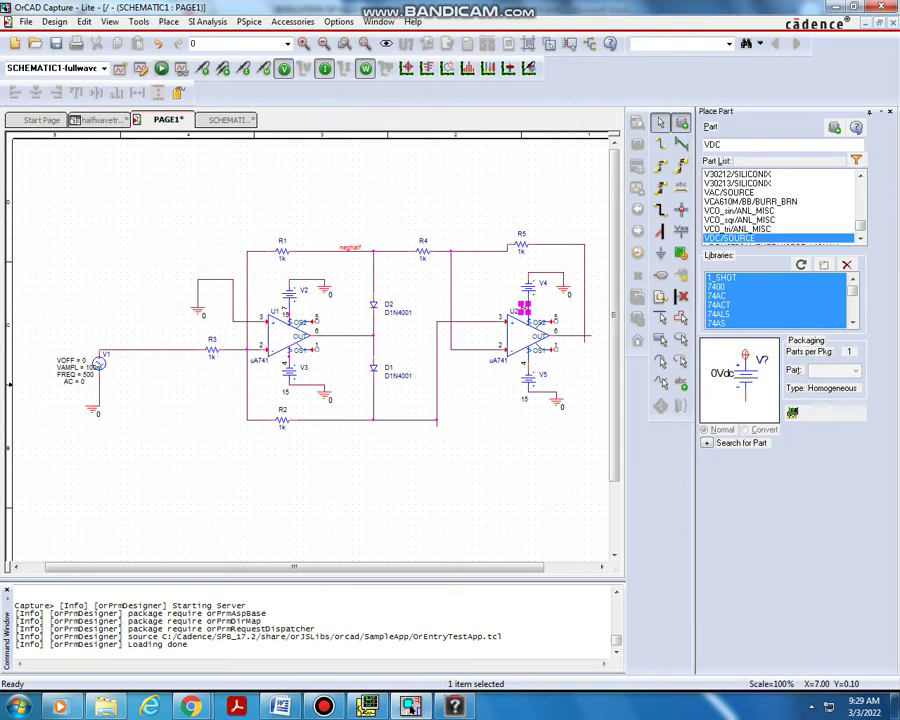
Place a voltage marker at the end of U2's output wire, run the simulation and open its output in PSpice A/D
click(201, 68)
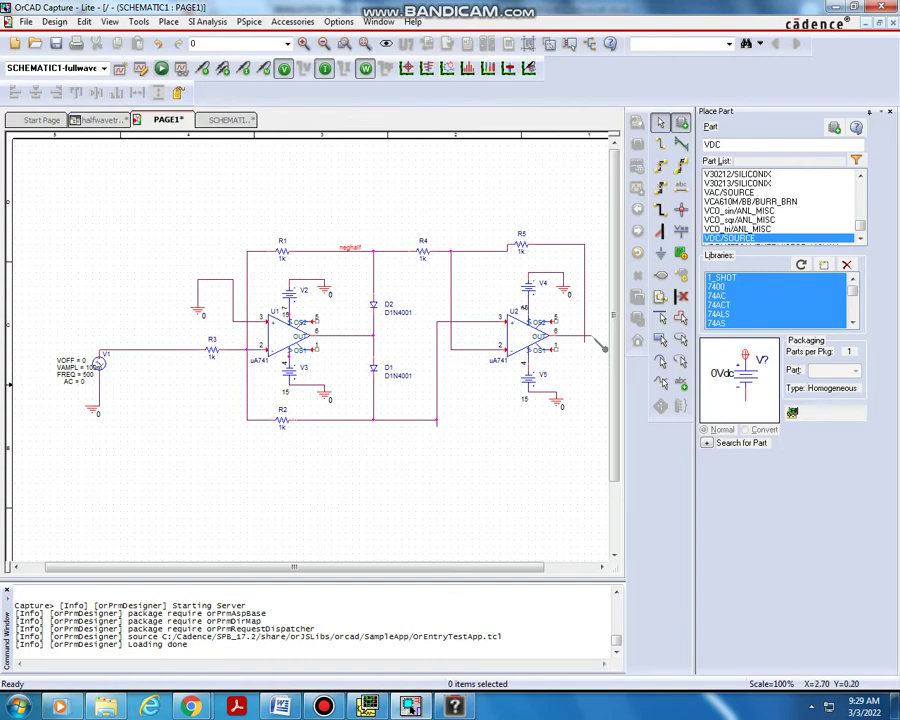
click(161, 68)
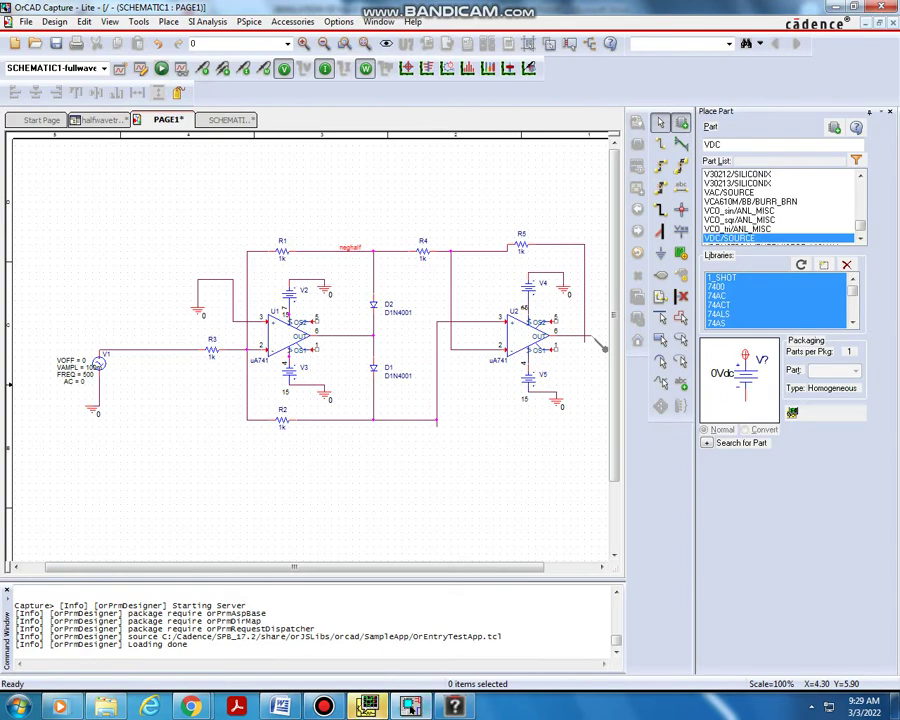
mouse_move(368, 706)
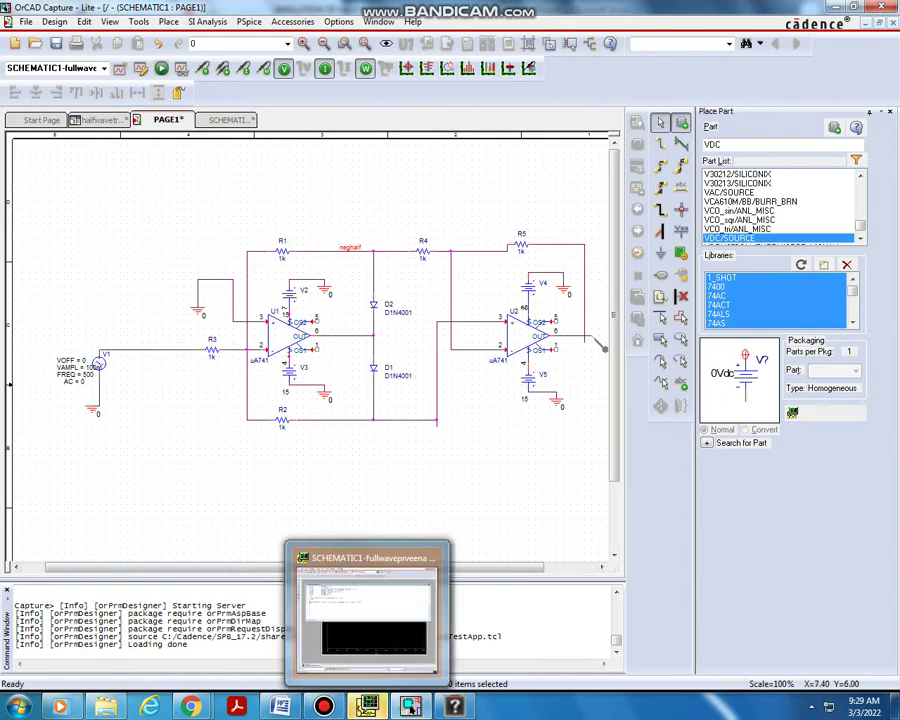
click(367, 615)
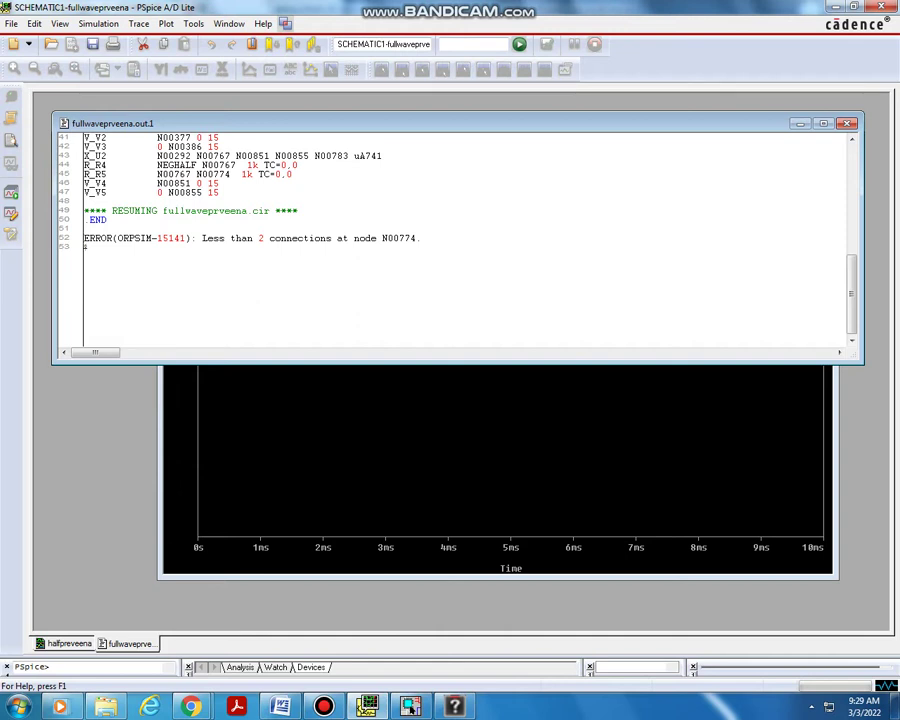
click(323, 706)
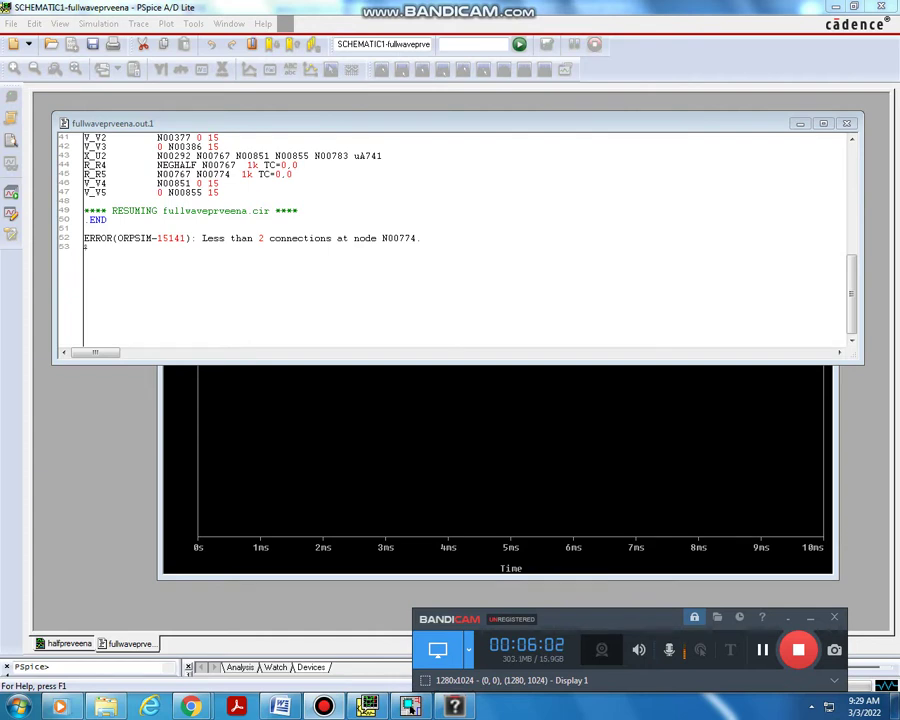
click(762, 650)
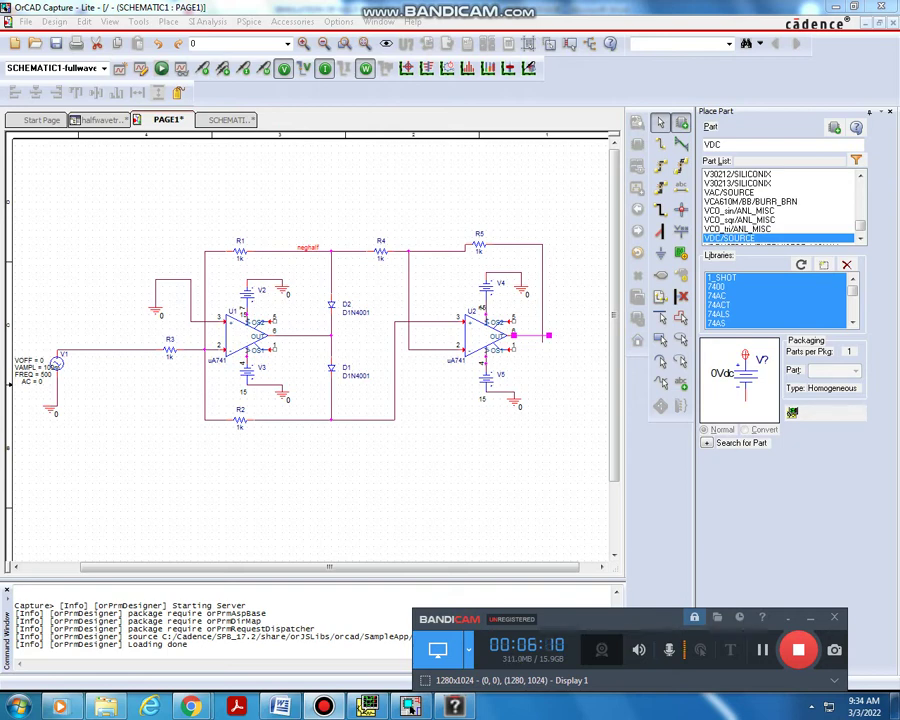
Delete U2's overlong output wire and rewire output pin 6 directly to the vertical feedback wire from R5
click(542, 294)
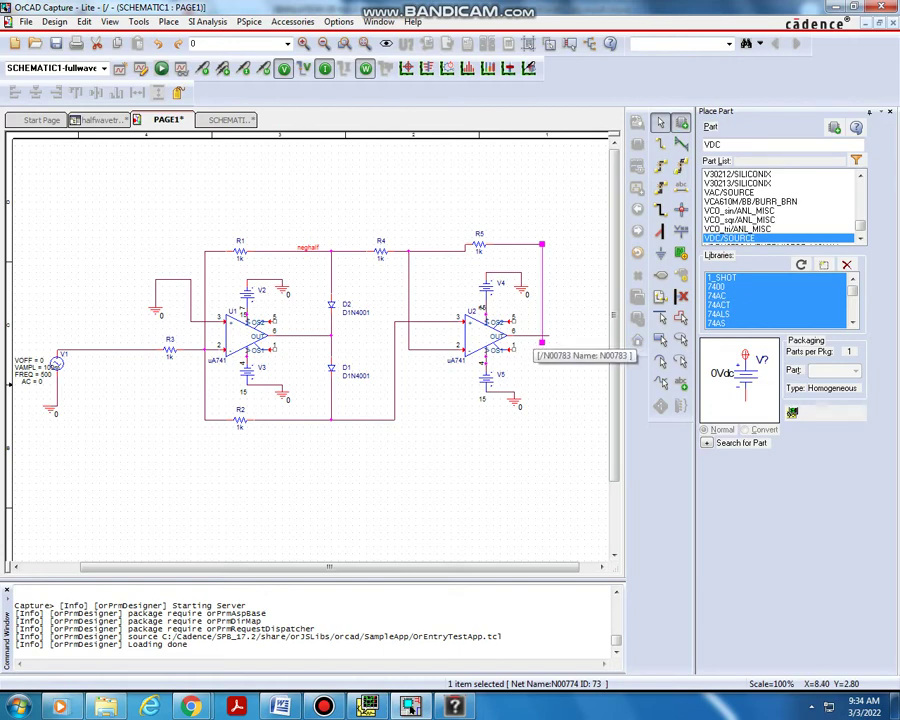
click(546, 336)
key(Escape)
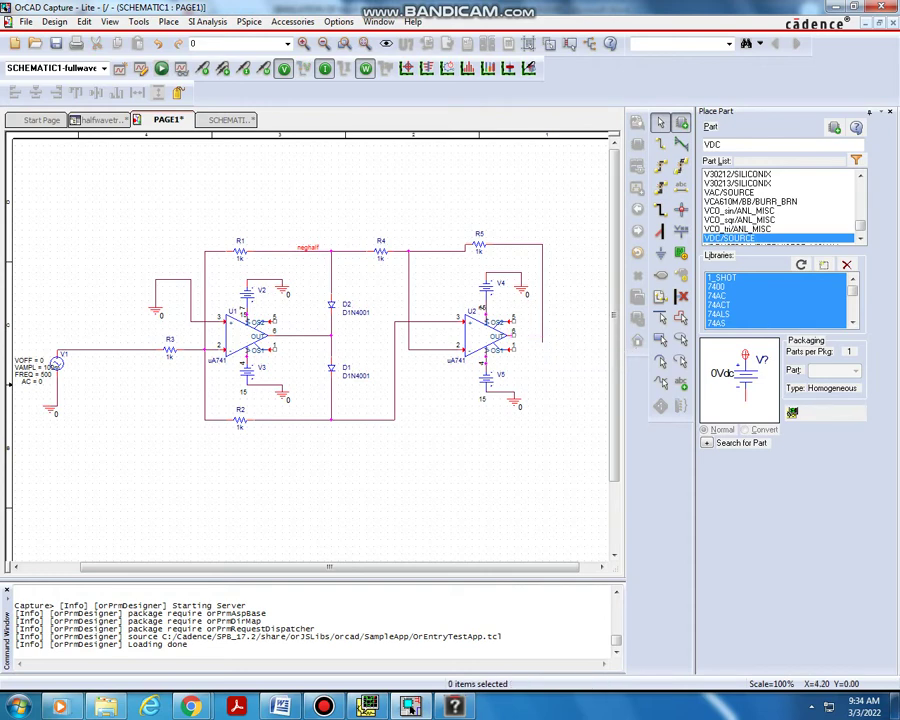
key(w)
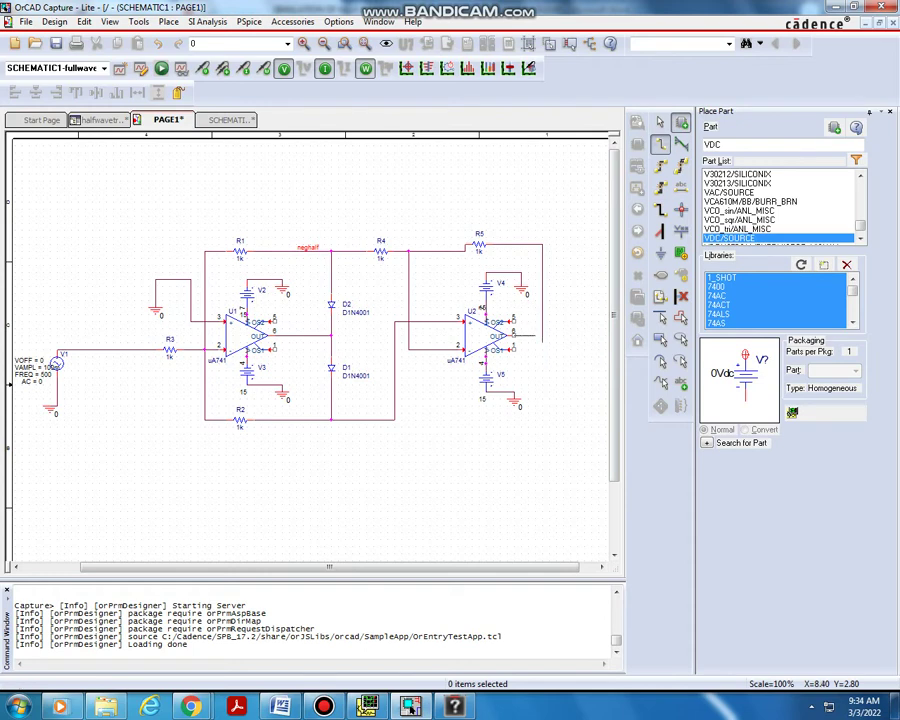
click(541, 336)
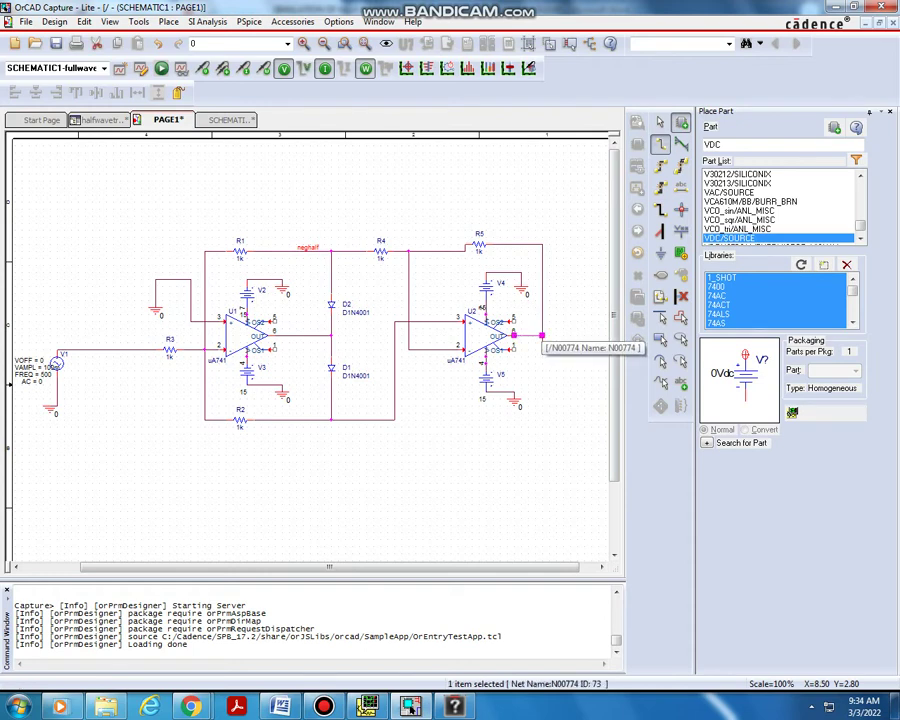
right_click(541, 336)
click(566, 342)
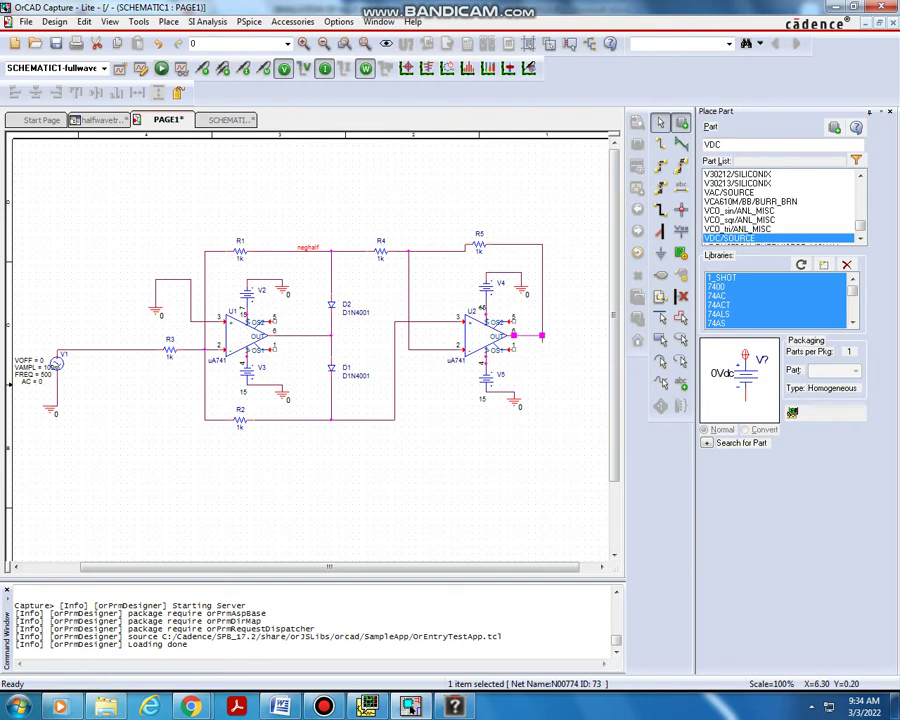
Place a voltage marker at the junction of U2's output and R5's feedback wire, and run the transient simulation
click(202, 68)
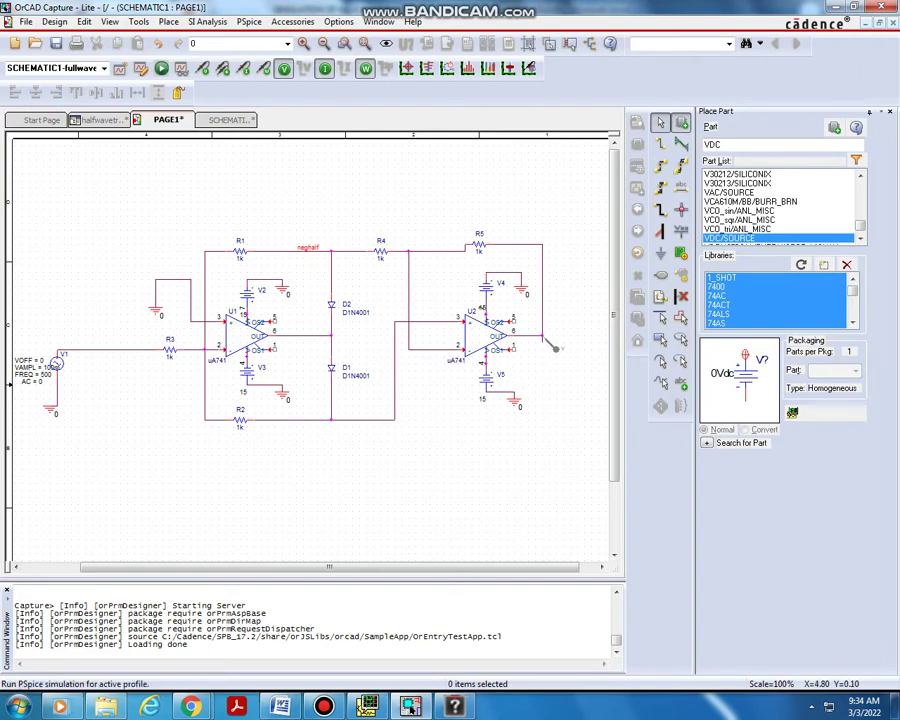
click(161, 68)
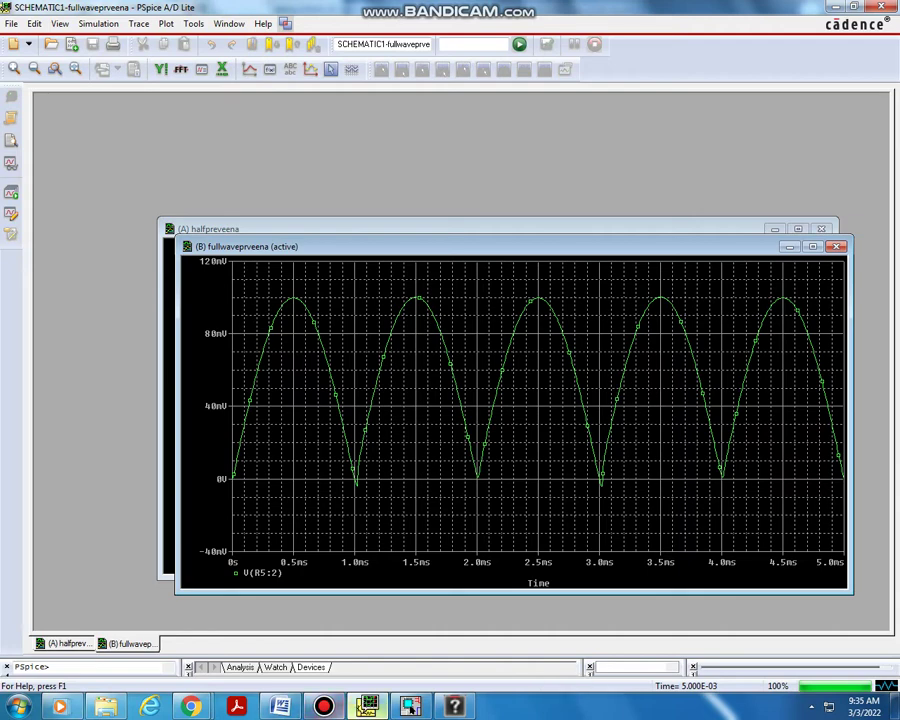
Switch back to OrCAD Capture and place the net alias "full wave" on U2's output wire
click(367, 706)
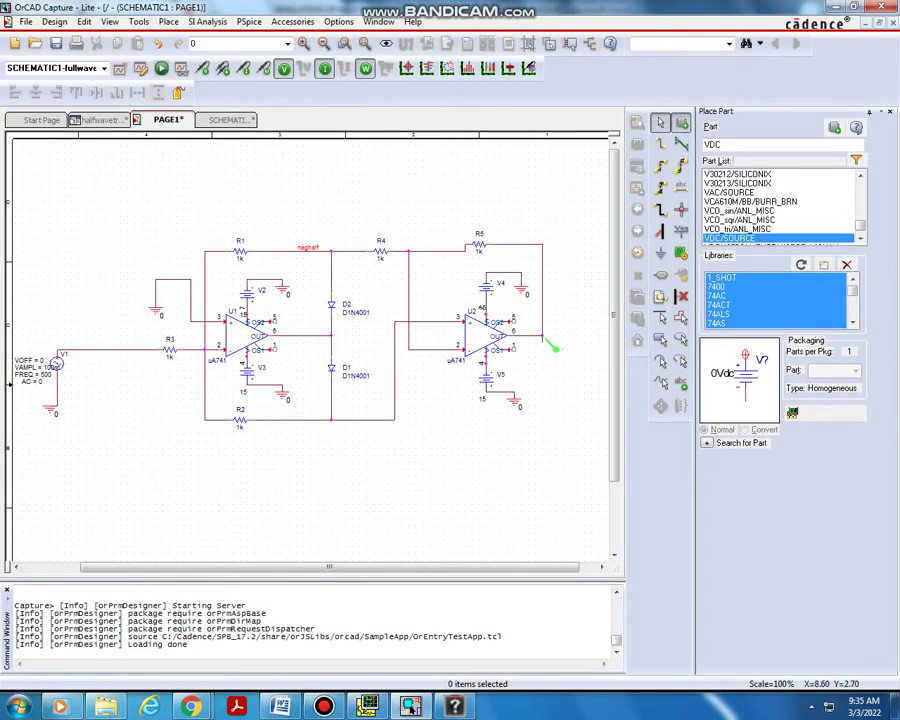
click(681, 187)
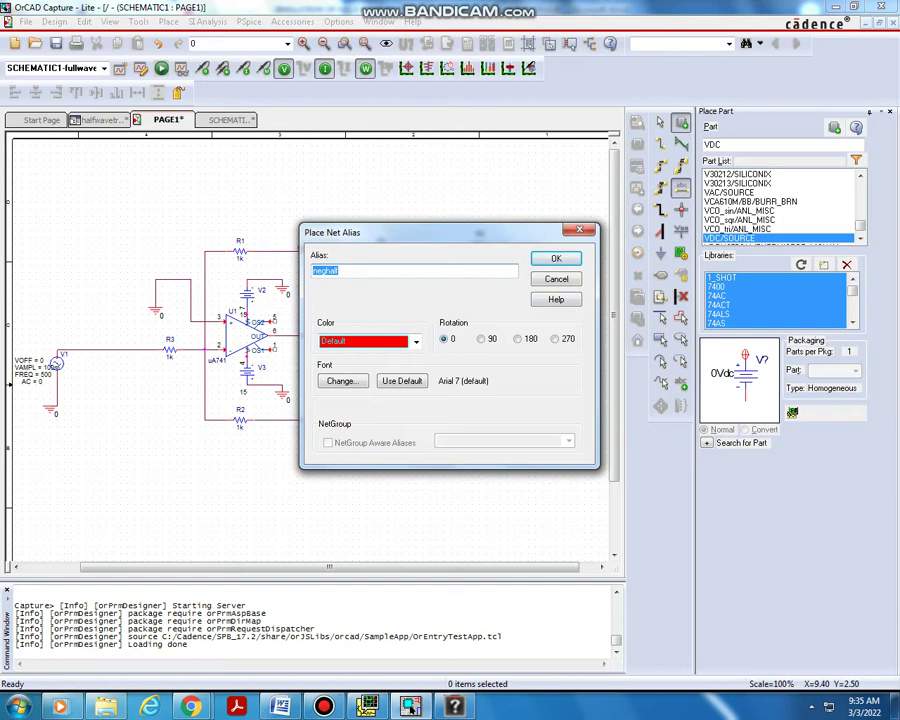
text(full wave)
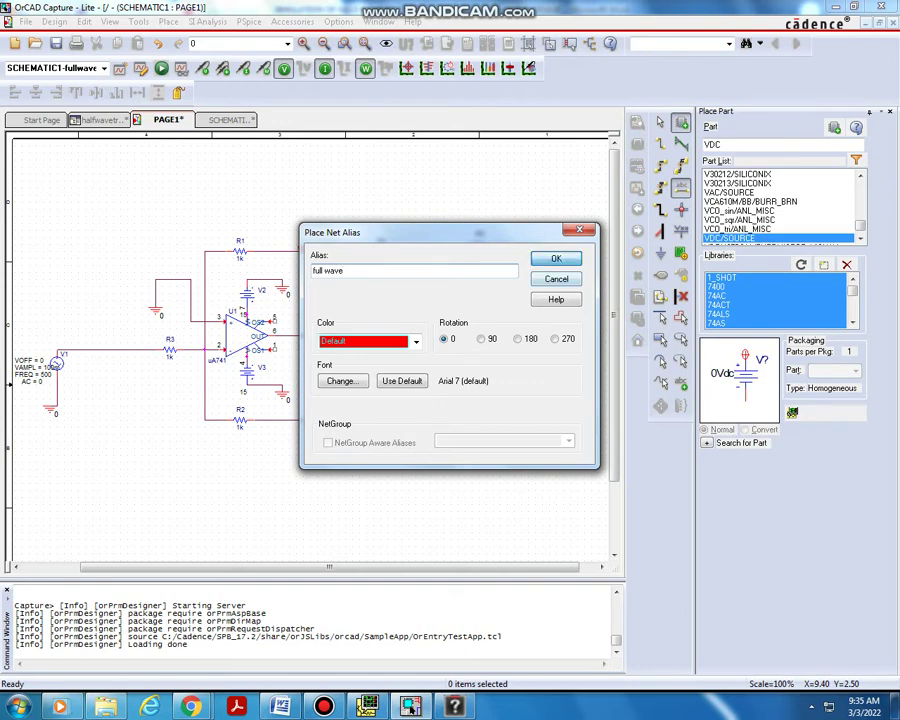
key(Return)
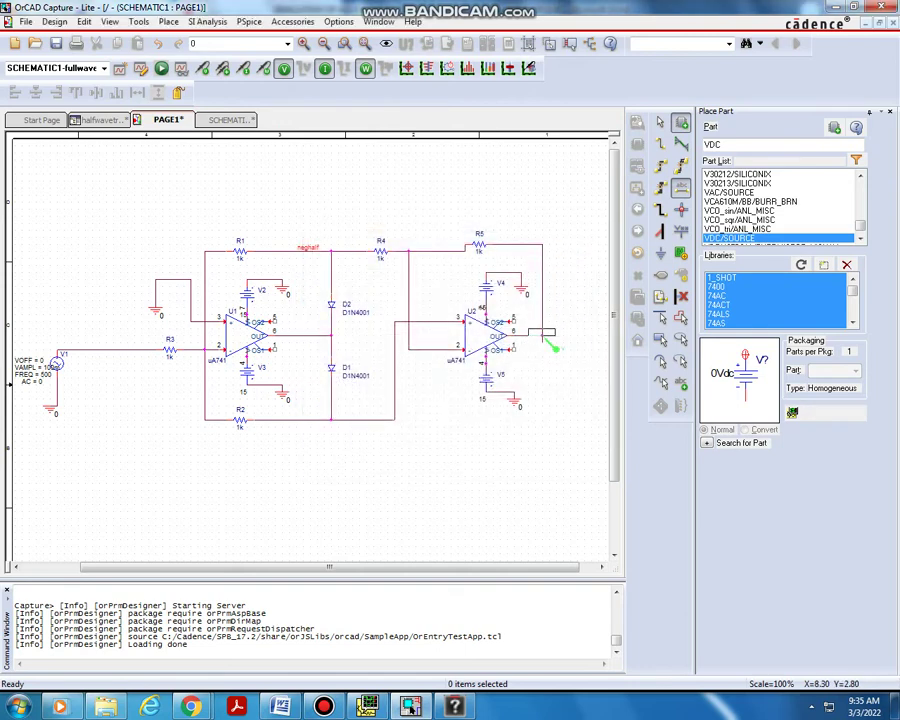
click(552, 346)
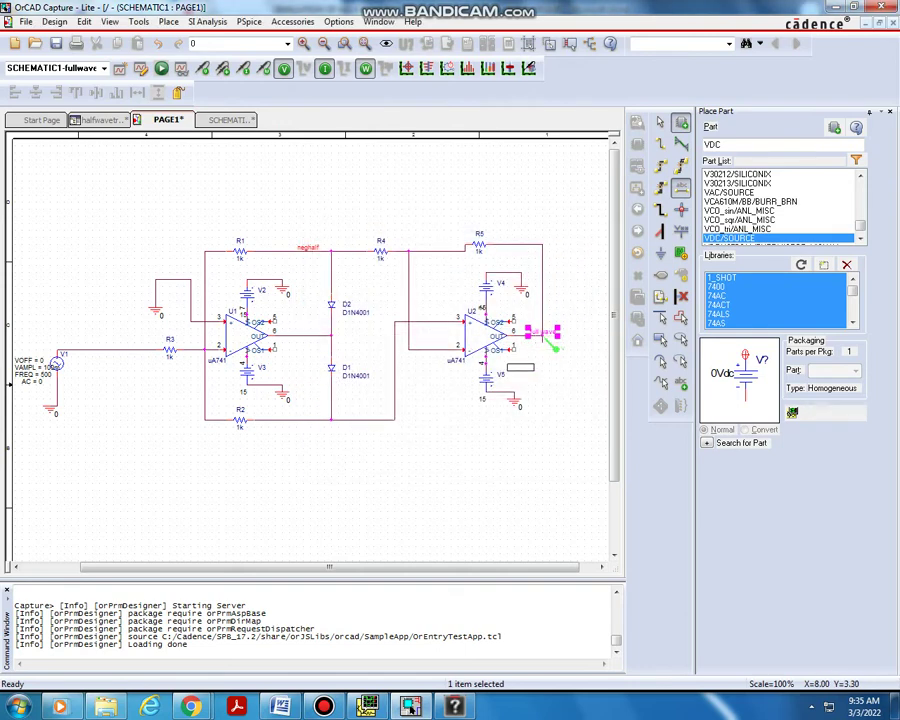
key(Escape)
click(512, 376)
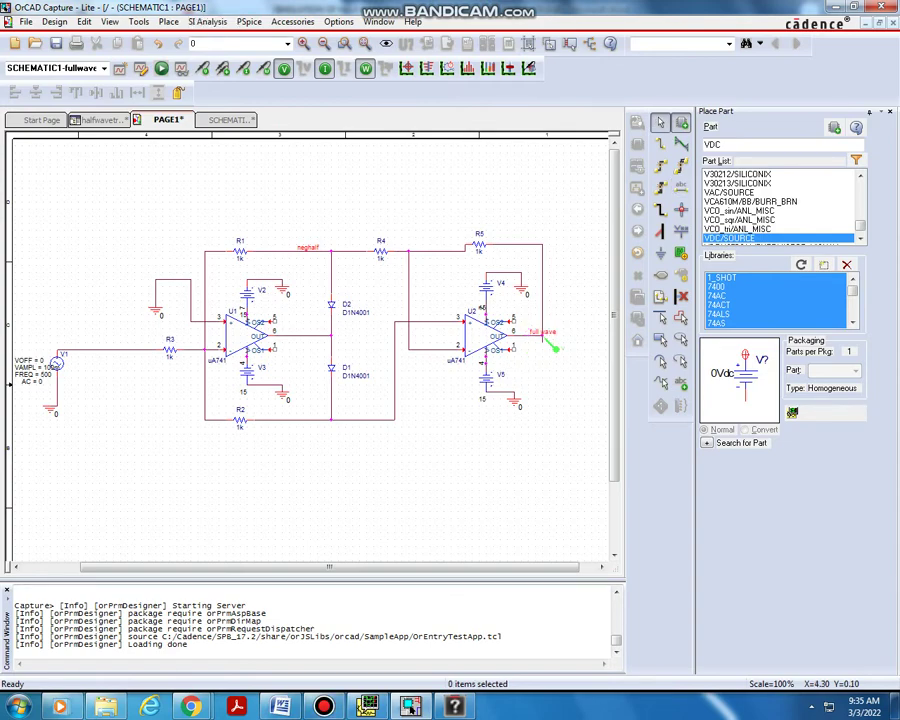
Rerun the simulation with the labelled output net, read through the output file and close it
key(F11)
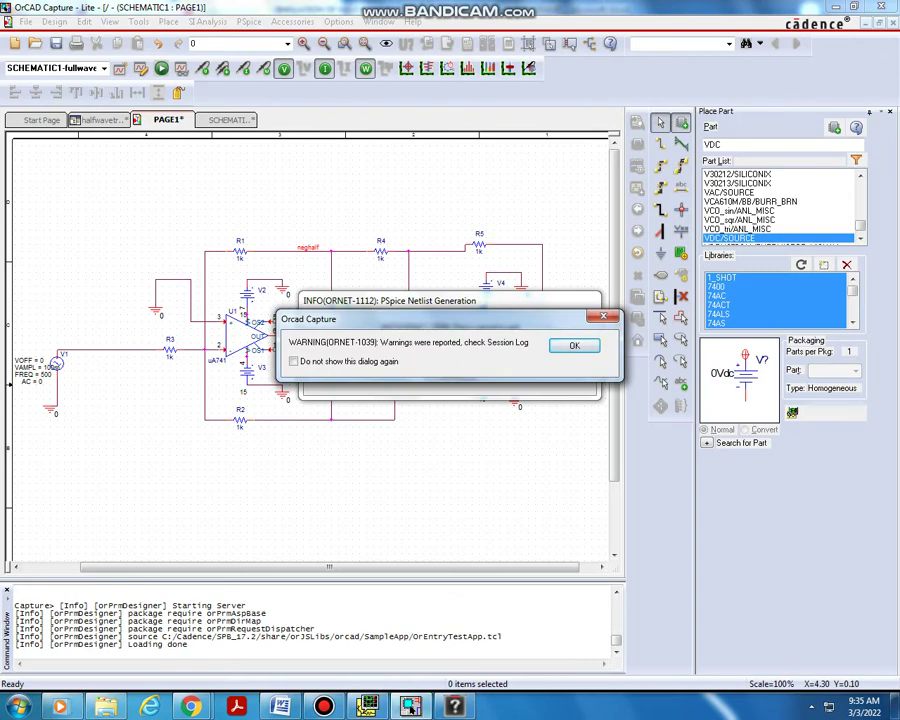
key(Return)
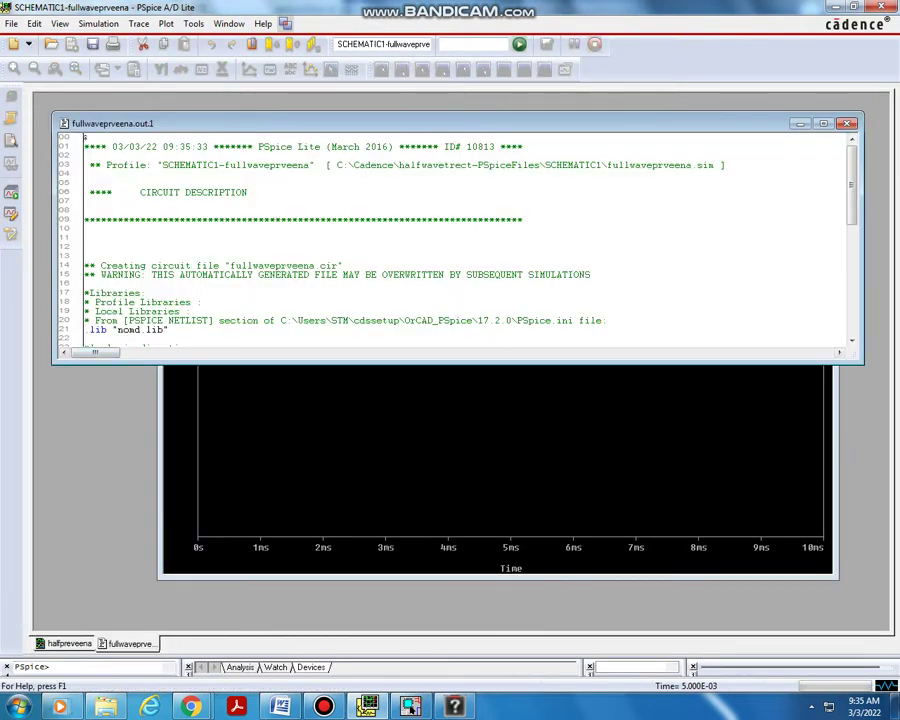
scroll(455, 240, down, 1)
scroll(455, 240, down, 1)
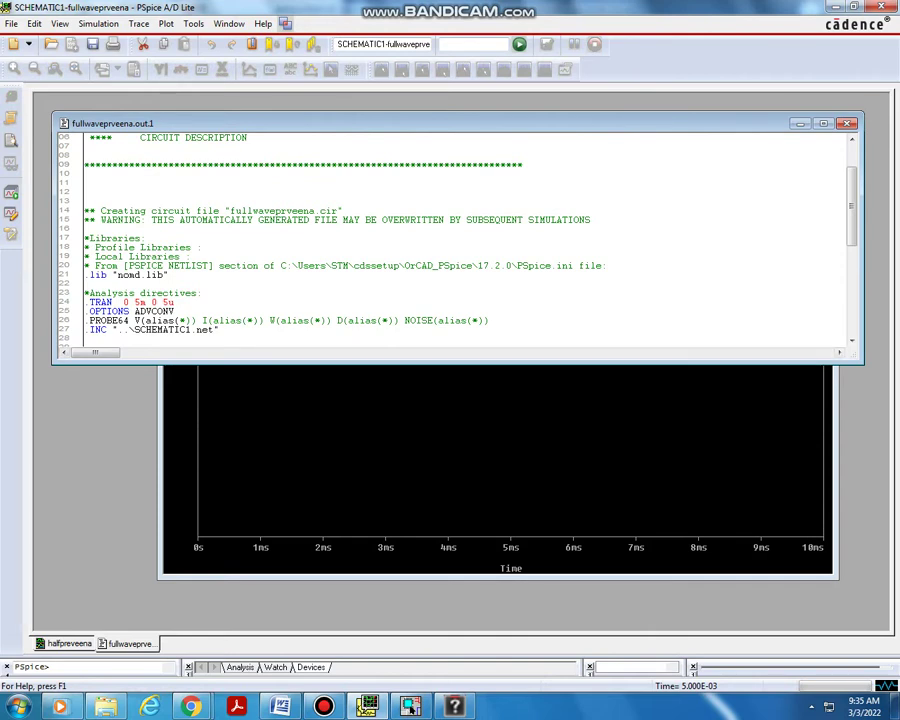
click(846, 123)
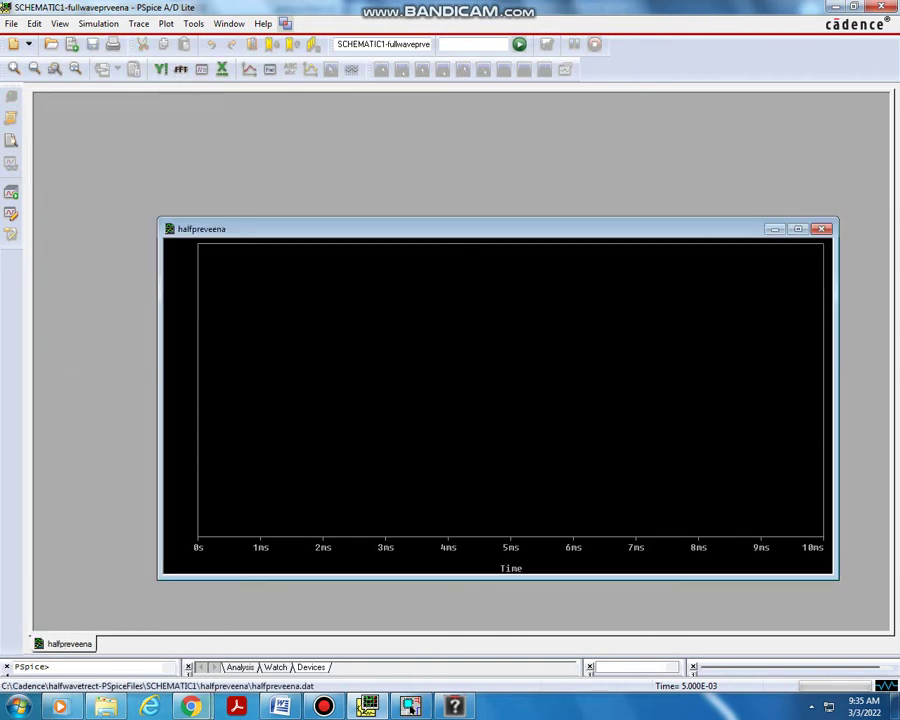
Return to the OrCAD Capture schematic and shift the "full wave" alias along the output wire closer to U2's pin 6
click(410, 706)
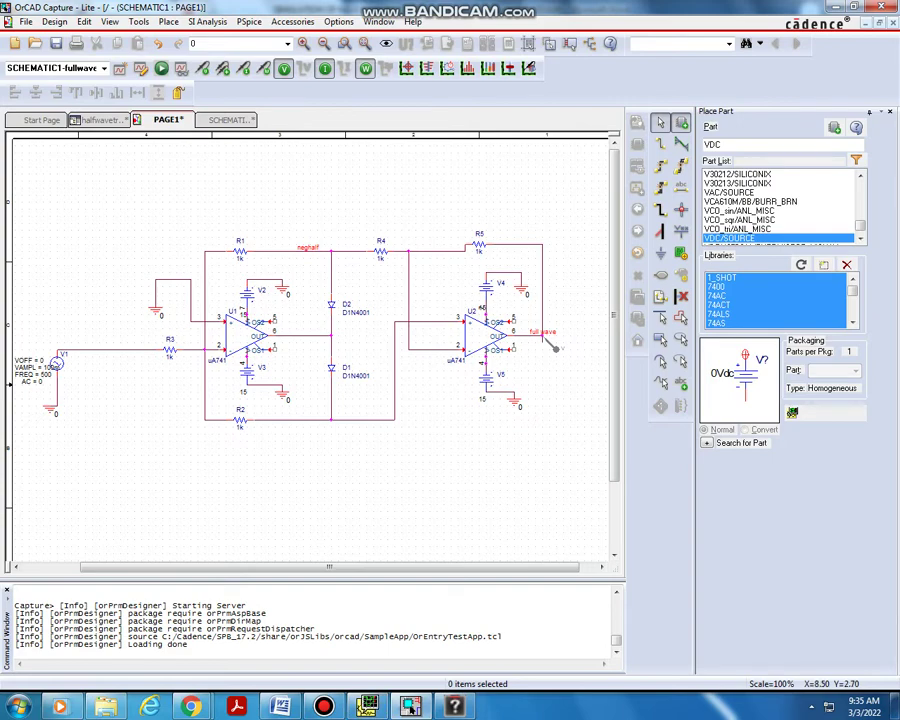
click(542, 334)
click(545, 330)
drag(557, 347, 555, 348)
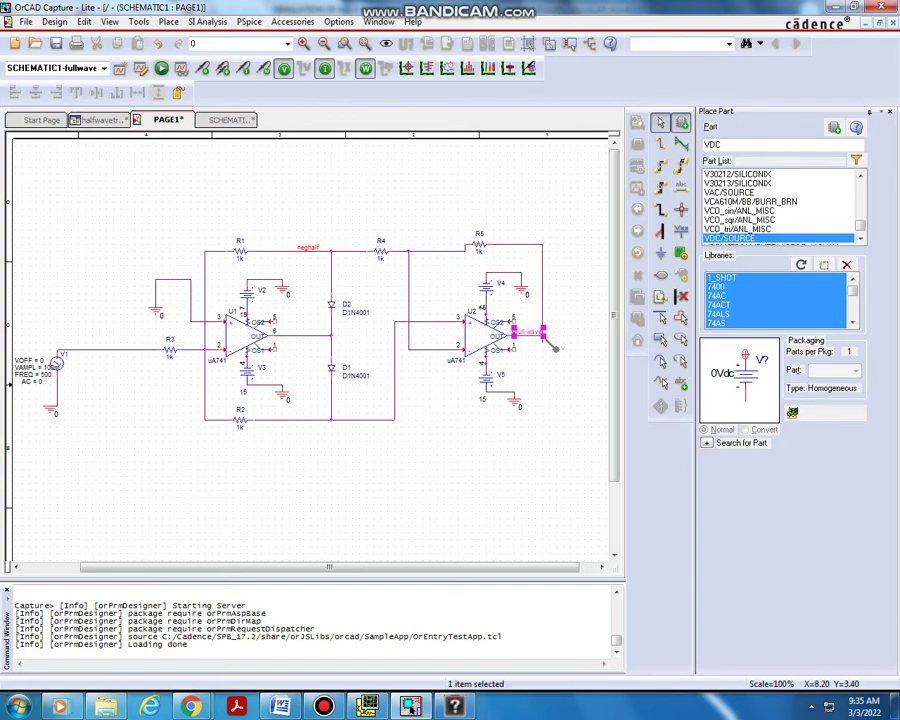
Run the simulation again with the repositioned alias and close the resulting output file
click(161, 68)
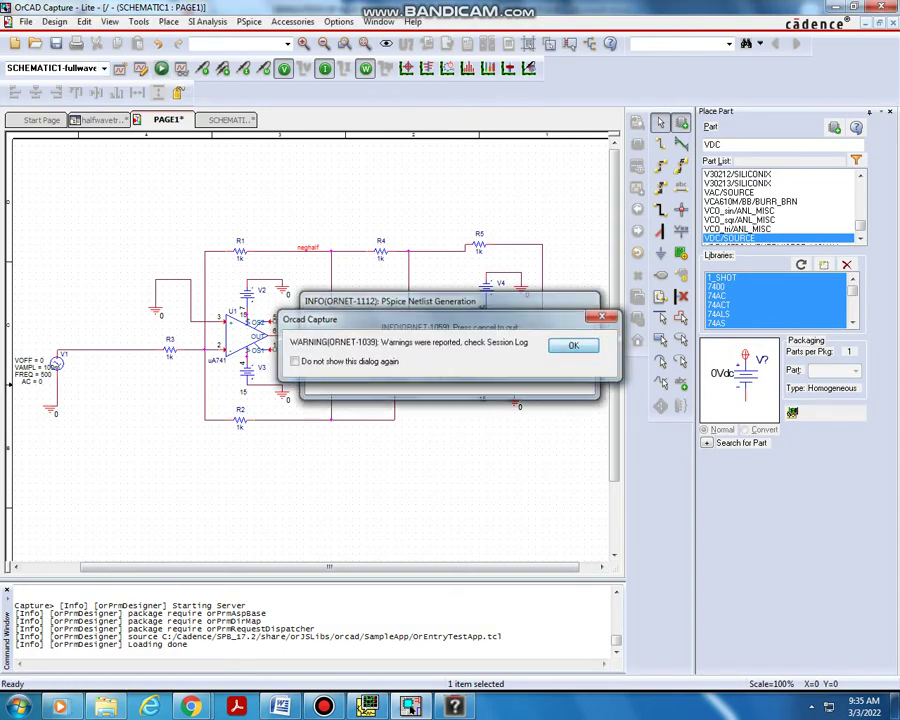
key(Return)
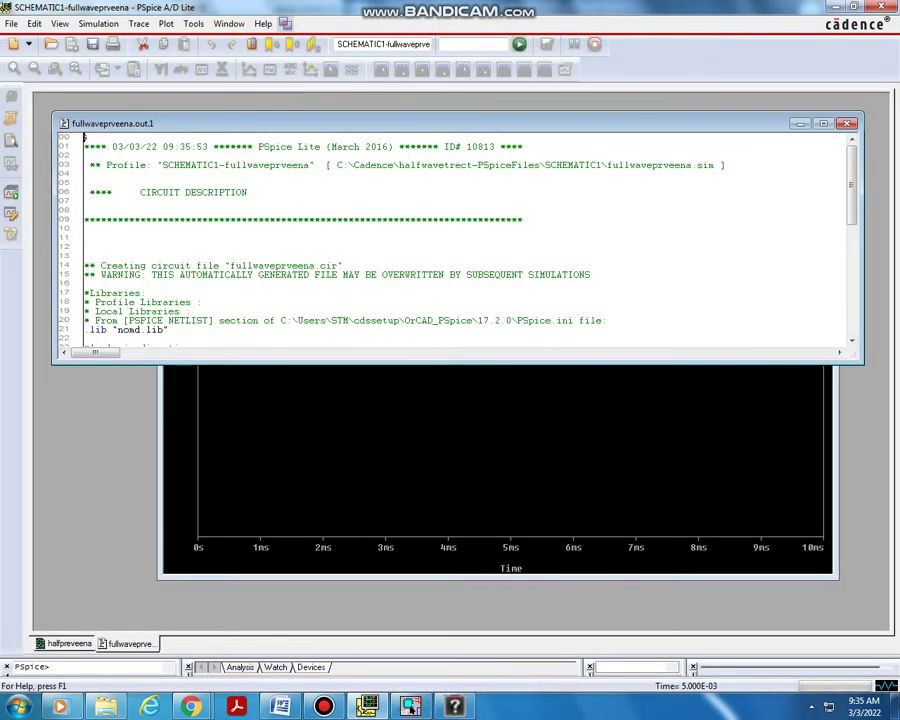
click(846, 123)
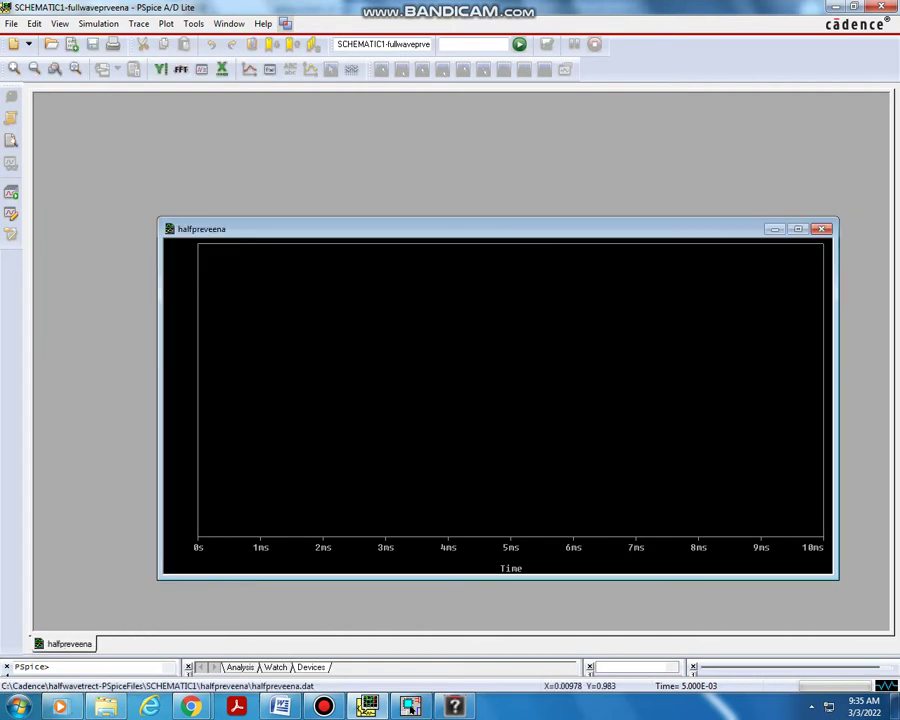
Switch back to the OrCAD Capture schematic and delete the "full wave" net alias from U2's output wire
click(367, 706)
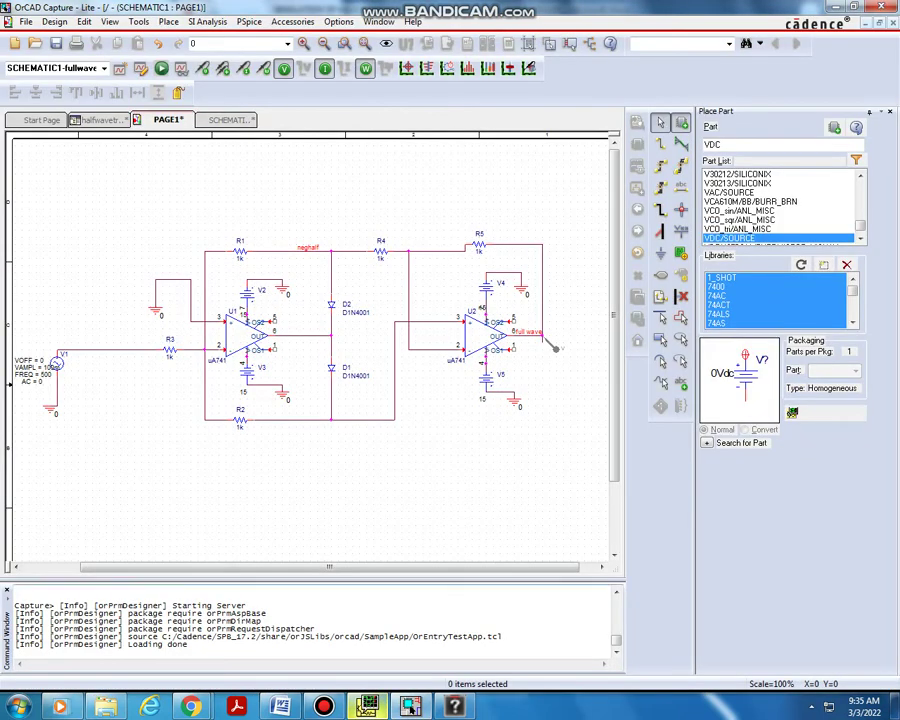
right_click(527, 331)
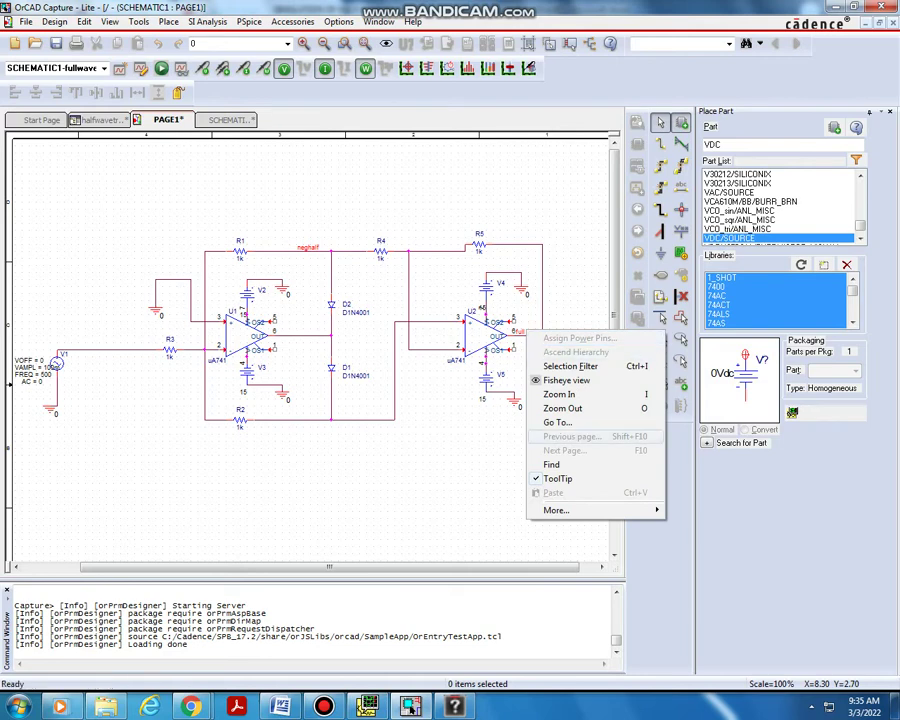
click(485, 241)
click(521, 331)
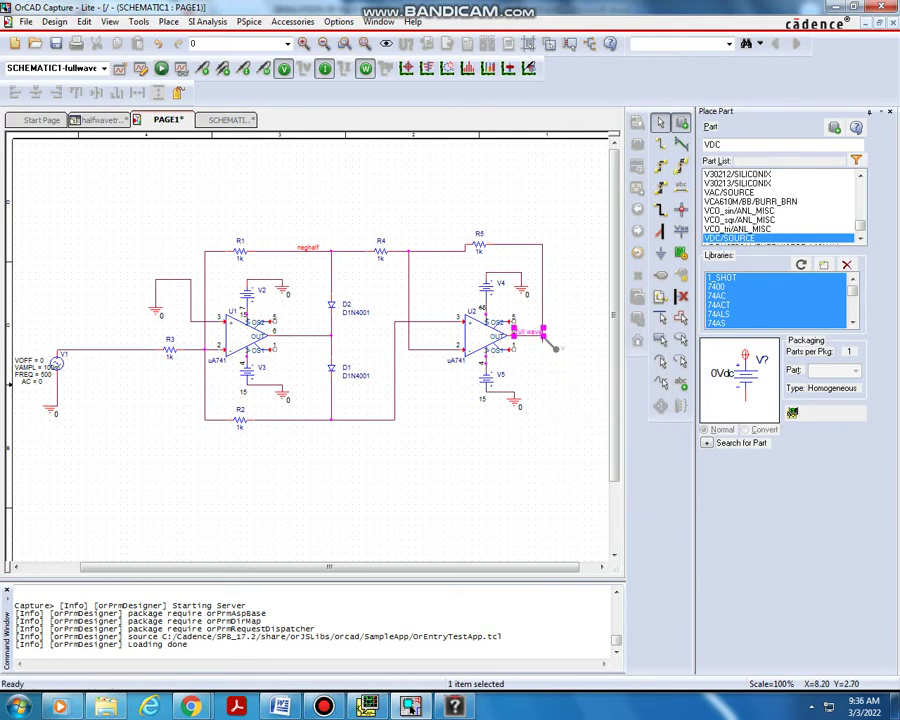
key(Delete)
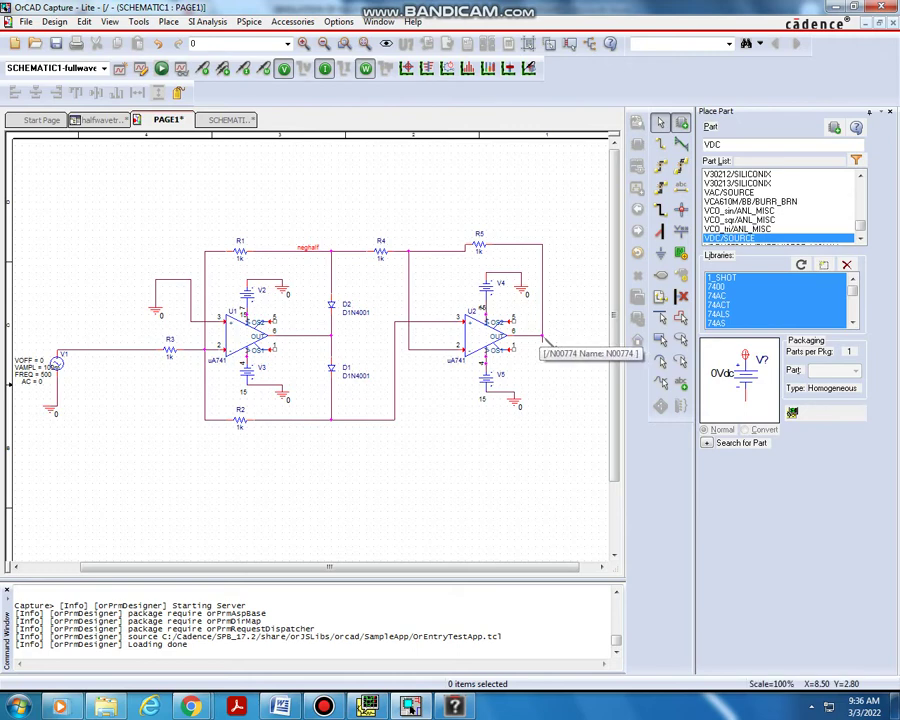
Extend U2's output wire and its R5 feedback corner outward, and move the voltage marker to the new wire corner
click(548, 342)
drag(548, 340, 556, 340)
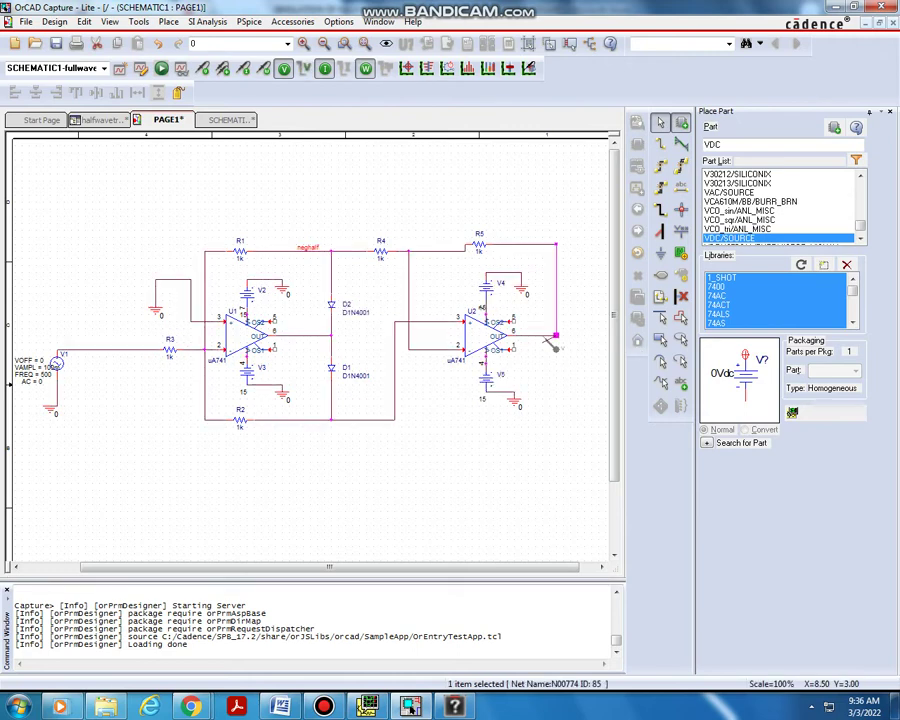
click(560, 347)
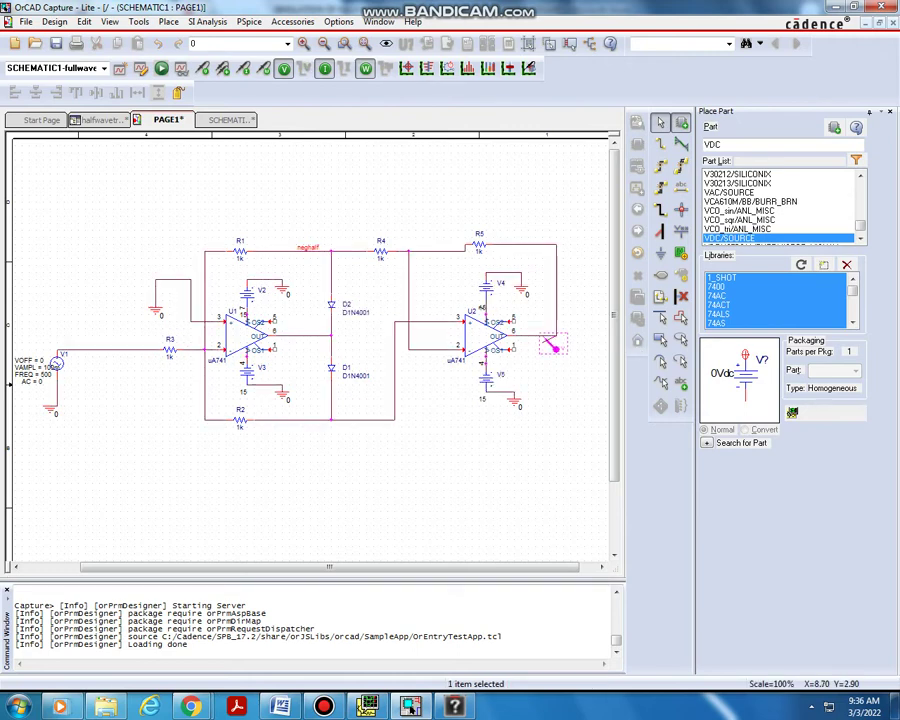
click(567, 348)
click(558, 346)
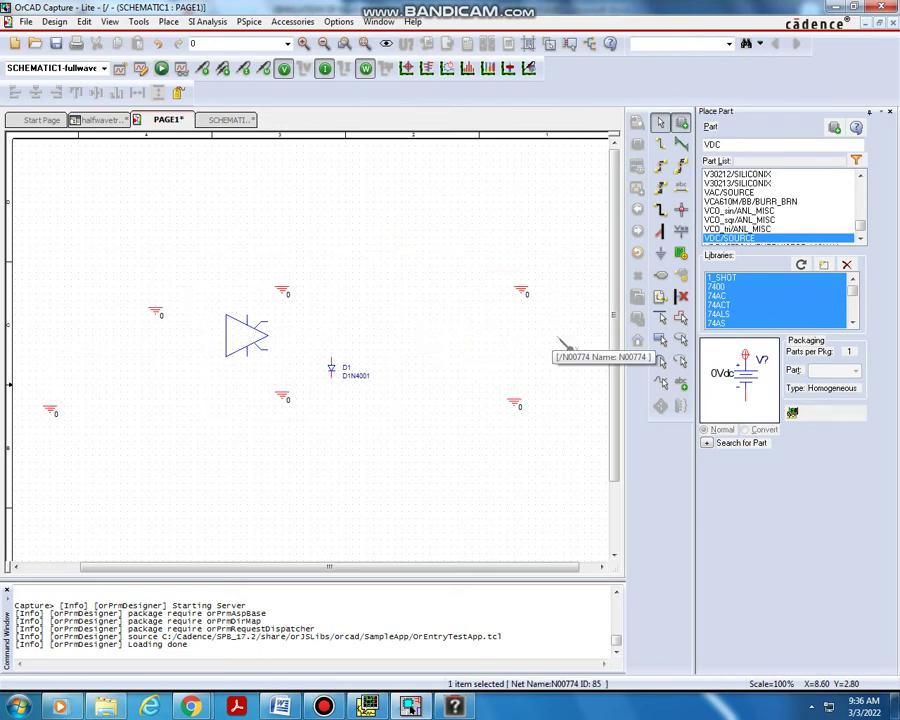
click(567, 348)
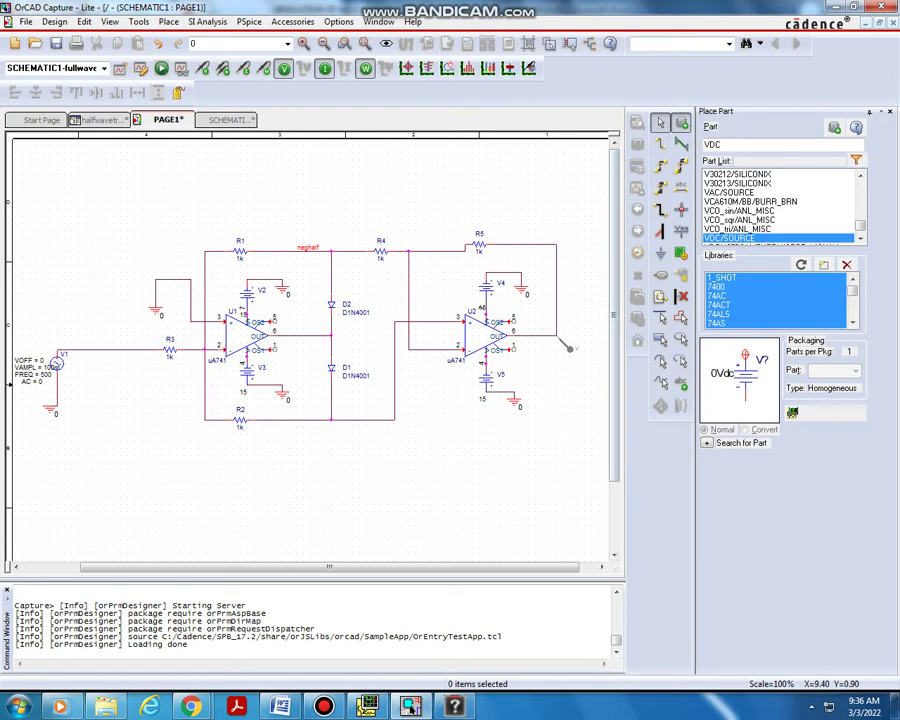
Place the net alias "vo" on U2's output wire
key(n)
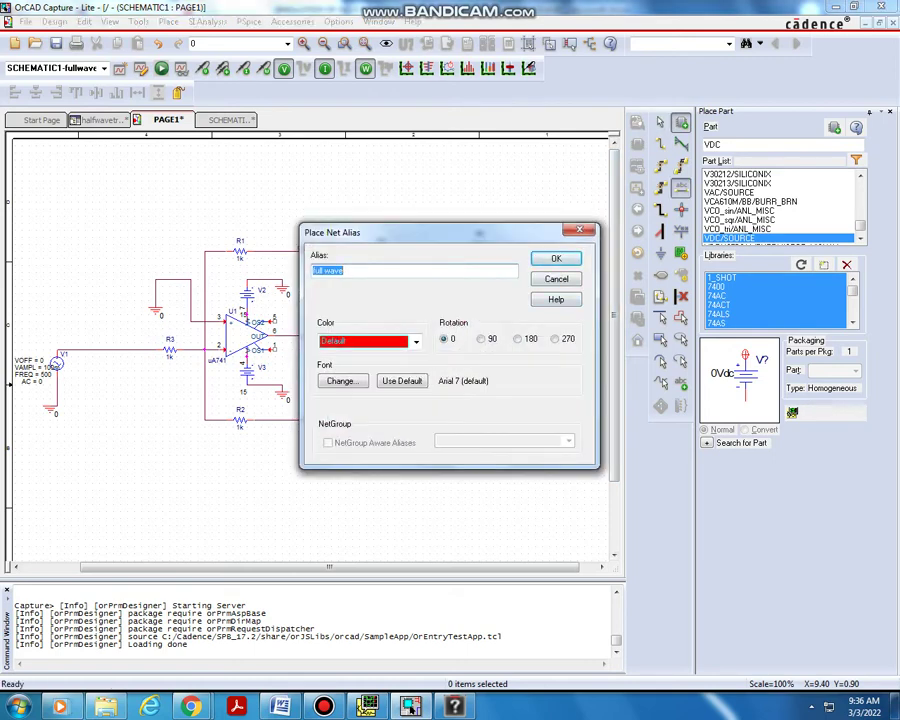
text(vo)
key(Return)
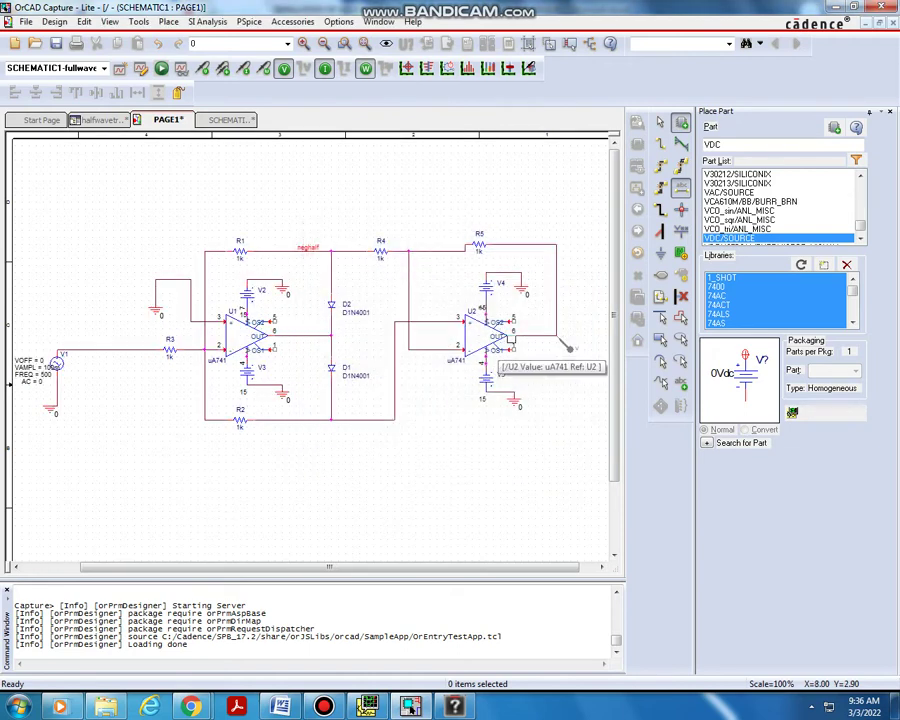
click(567, 347)
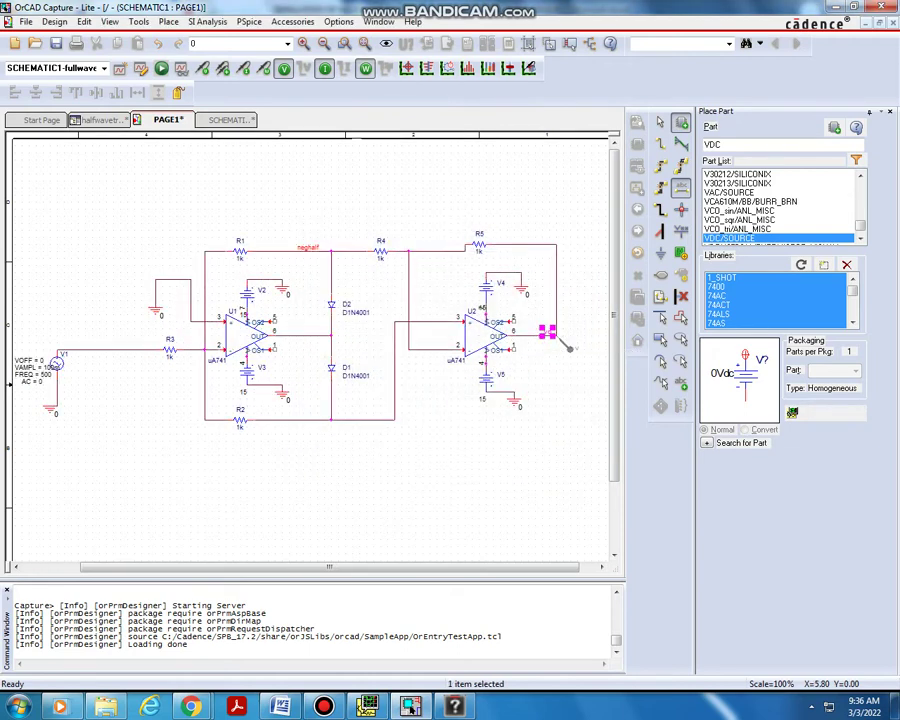
key(Escape)
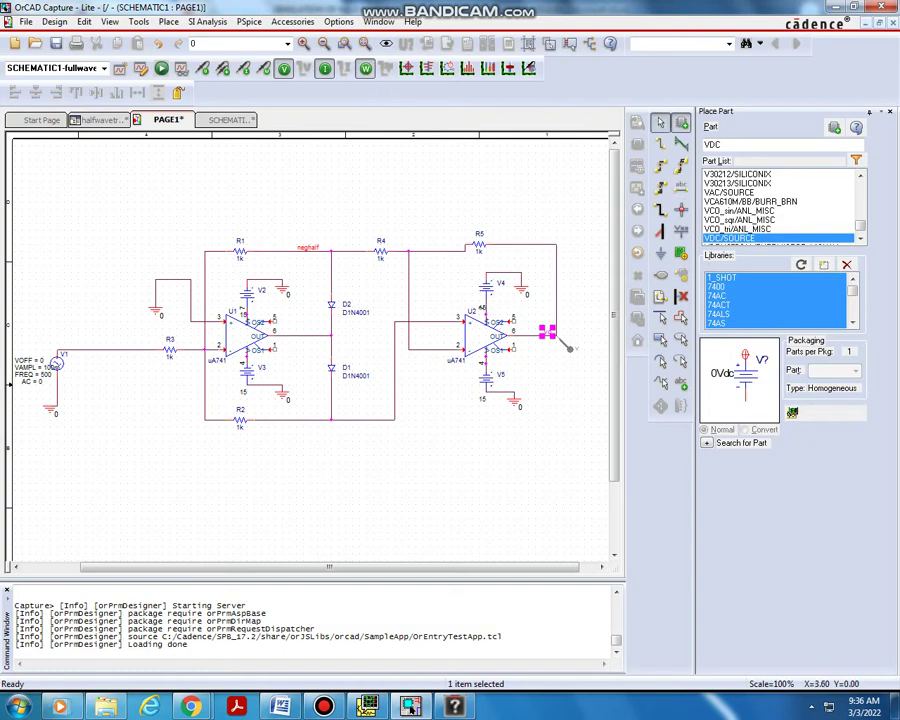
Run the simulation with the "vo" output net and close the resulting waveform plot
click(161, 68)
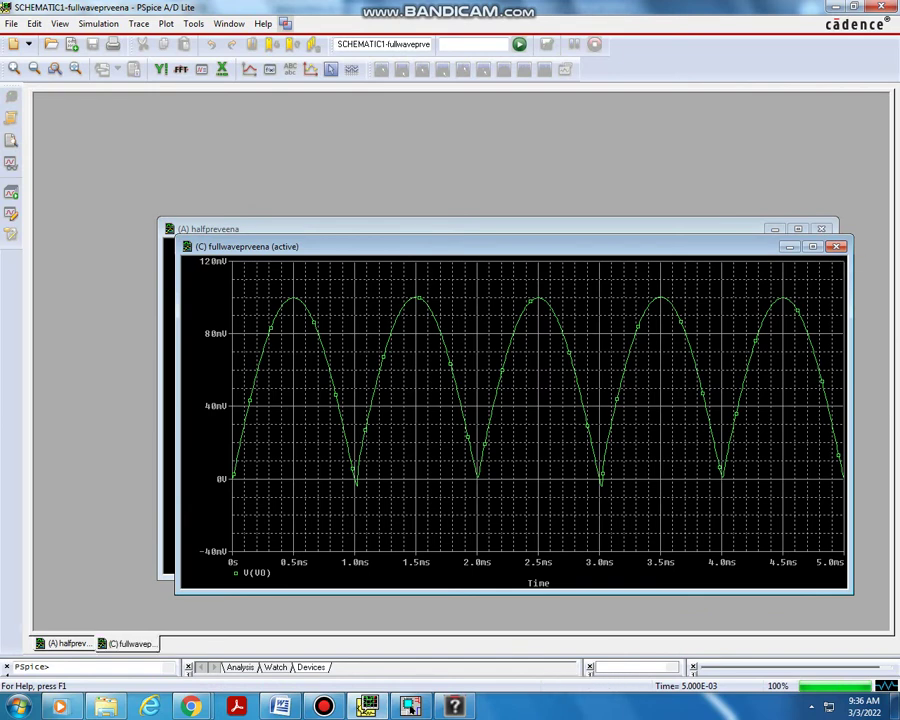
click(836, 246)
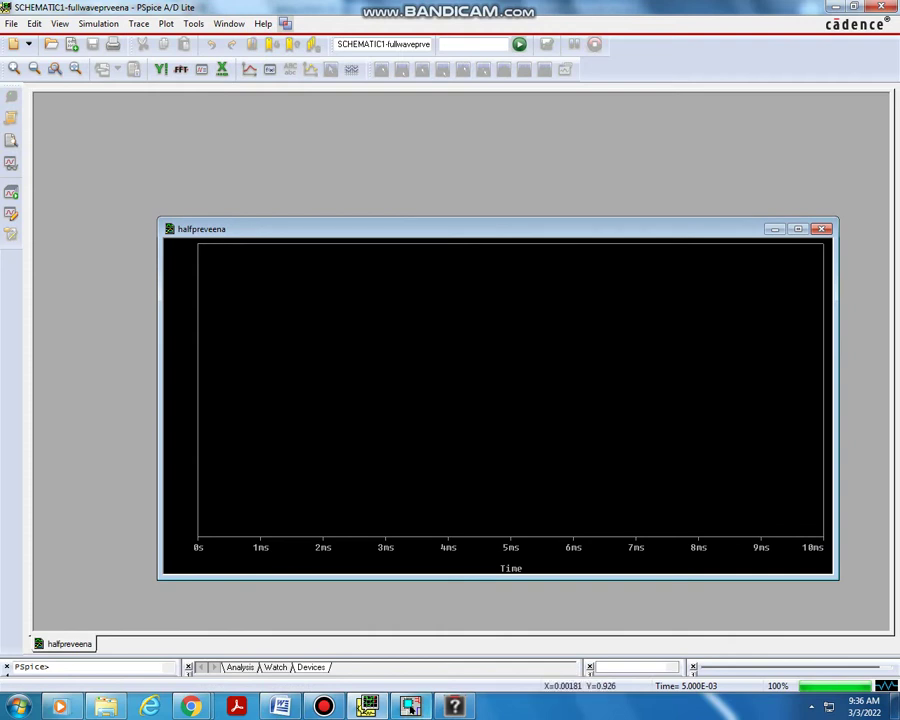
click(323, 706)
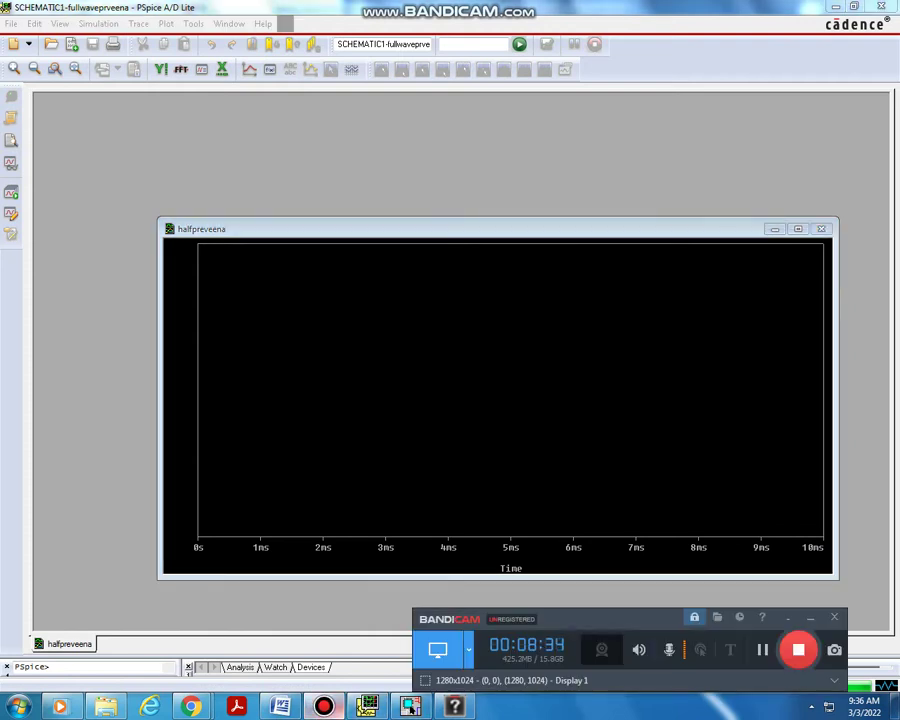
key(alt+Tab)
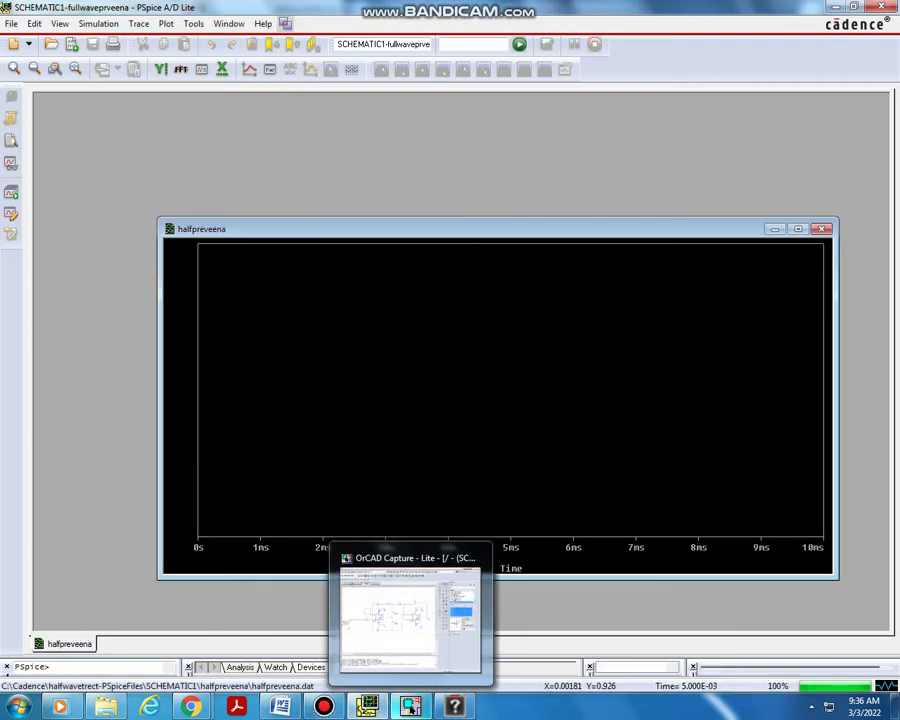
Return to the OrCAD Capture schematic and place voltage markers on the neghalf node above D2 and the node below D1
click(410, 706)
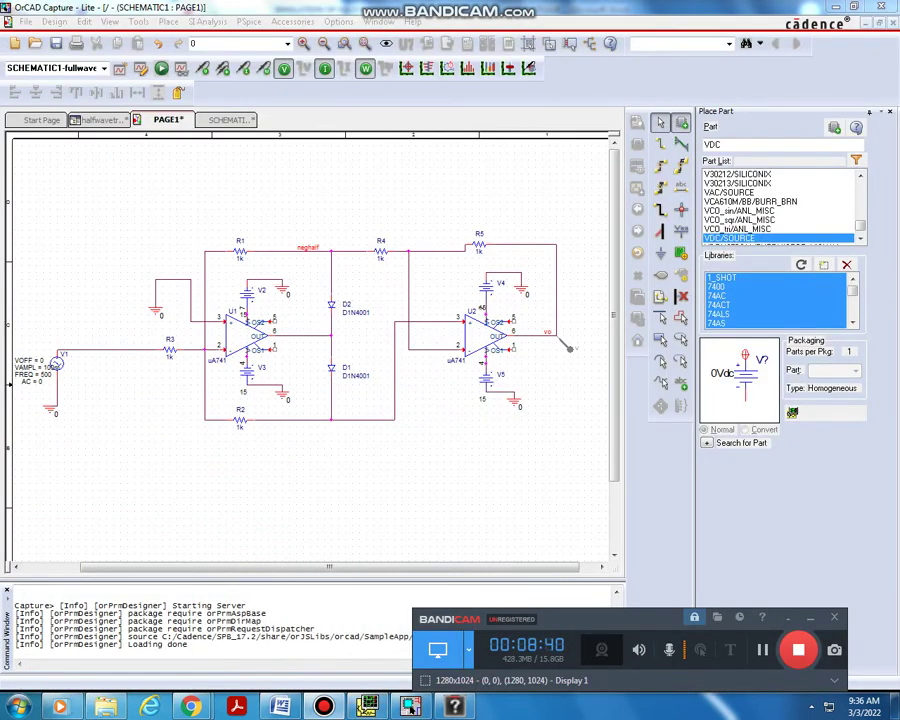
click(203, 68)
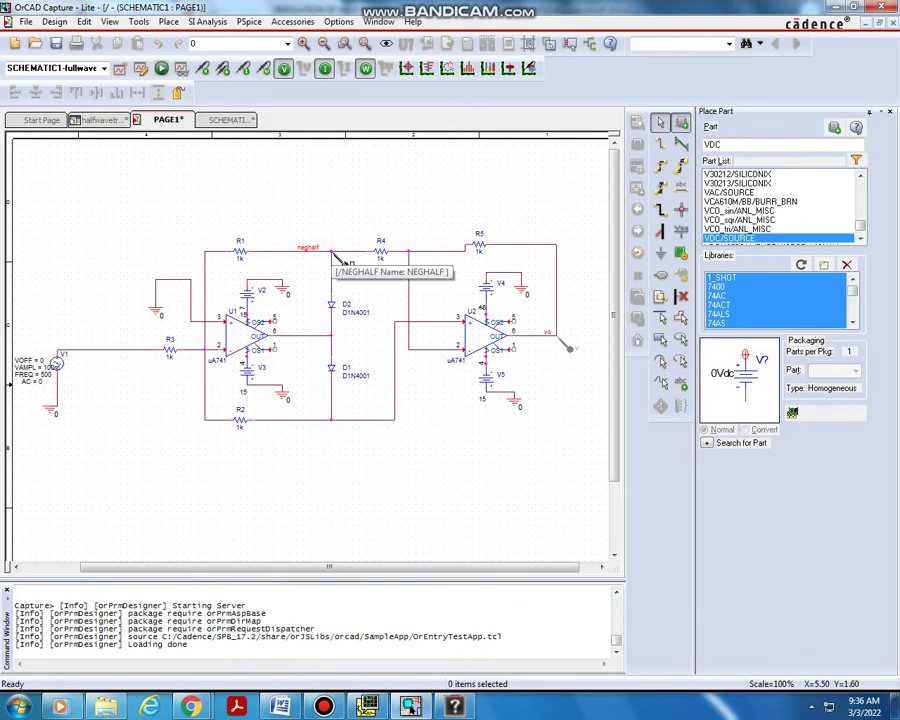
click(332, 252)
click(342, 263)
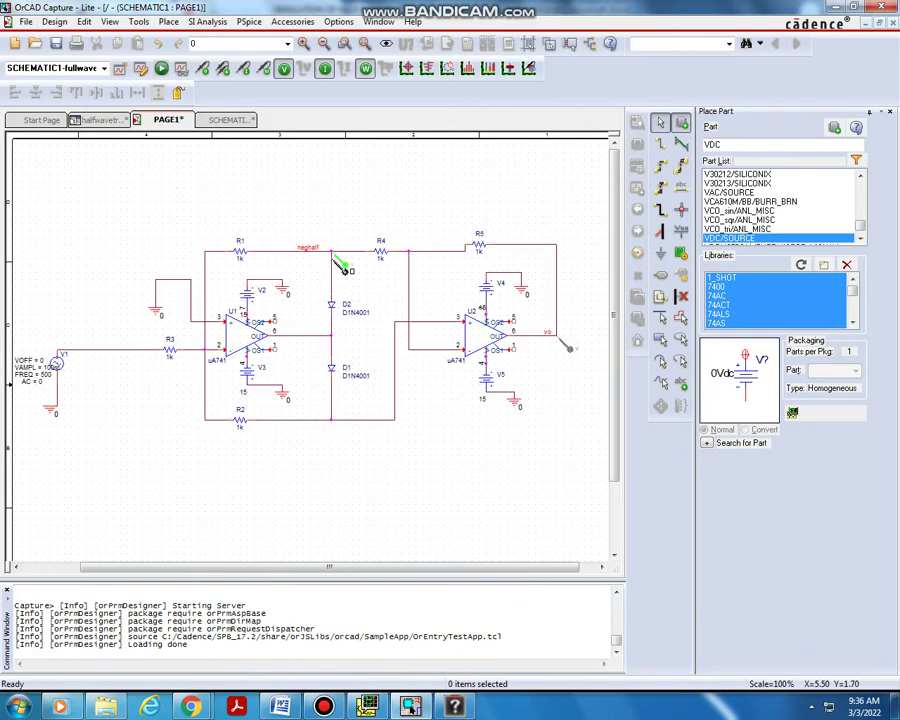
click(343, 430)
Label the wire between R2 and D1 with the net alias "positivehalf" and rerun the simulation
click(681, 186)
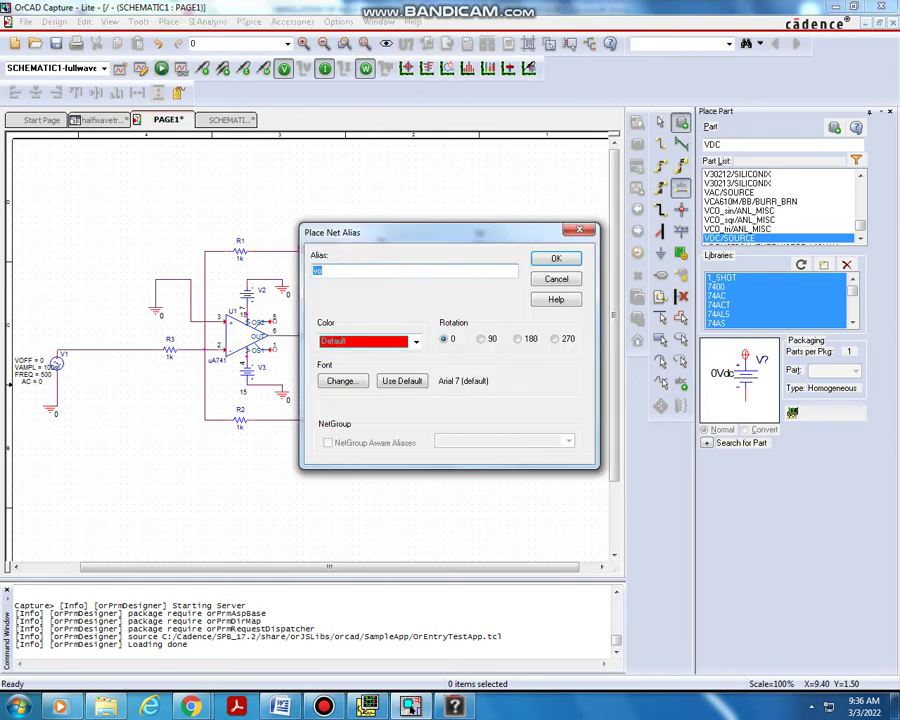
text(positivehalf)
key(Return)
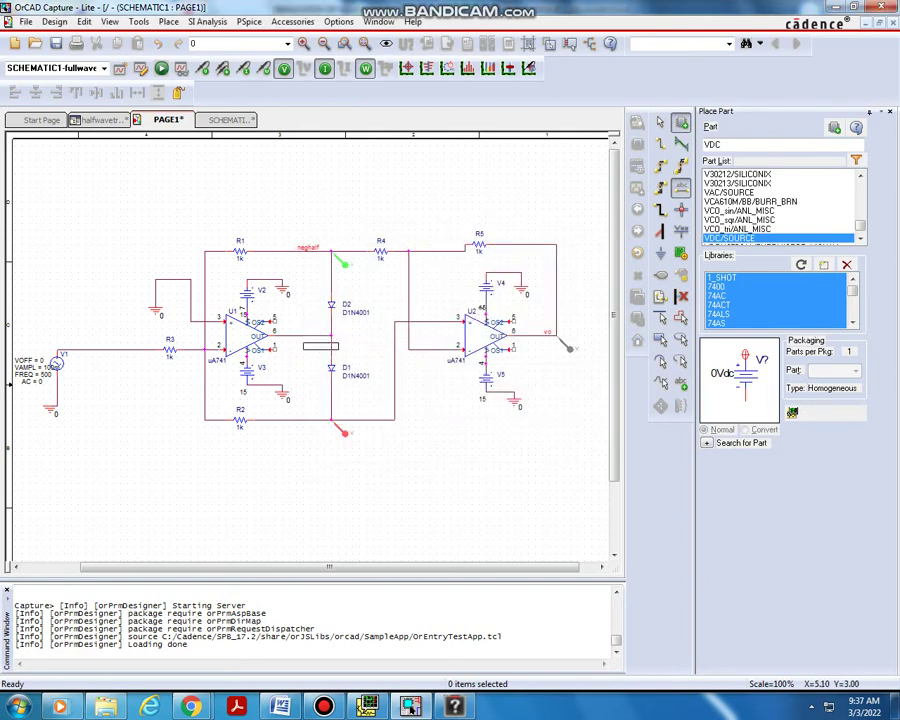
click(293, 416)
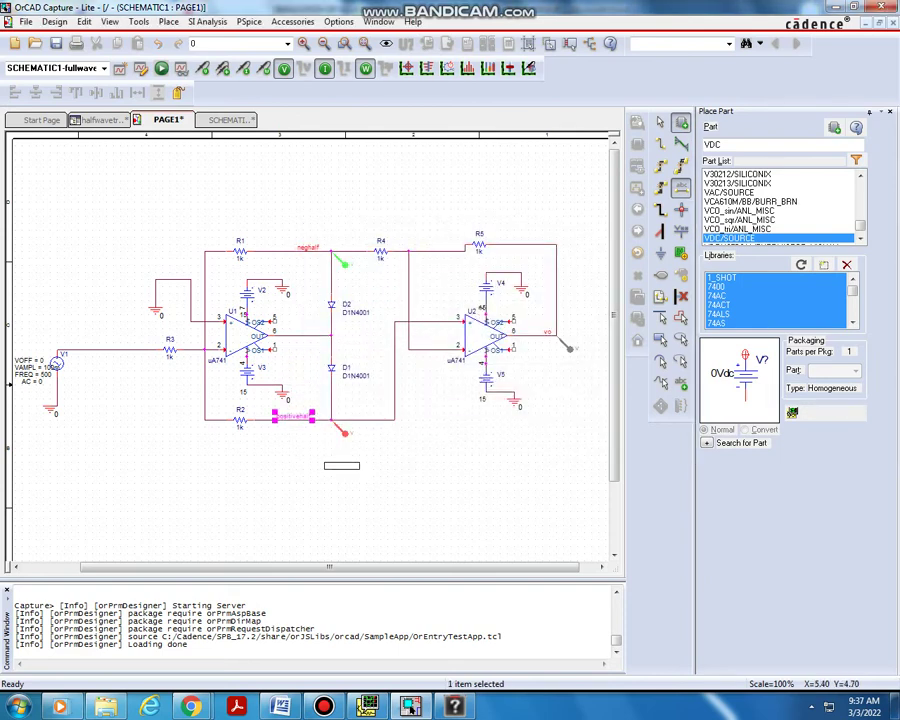
key(Escape)
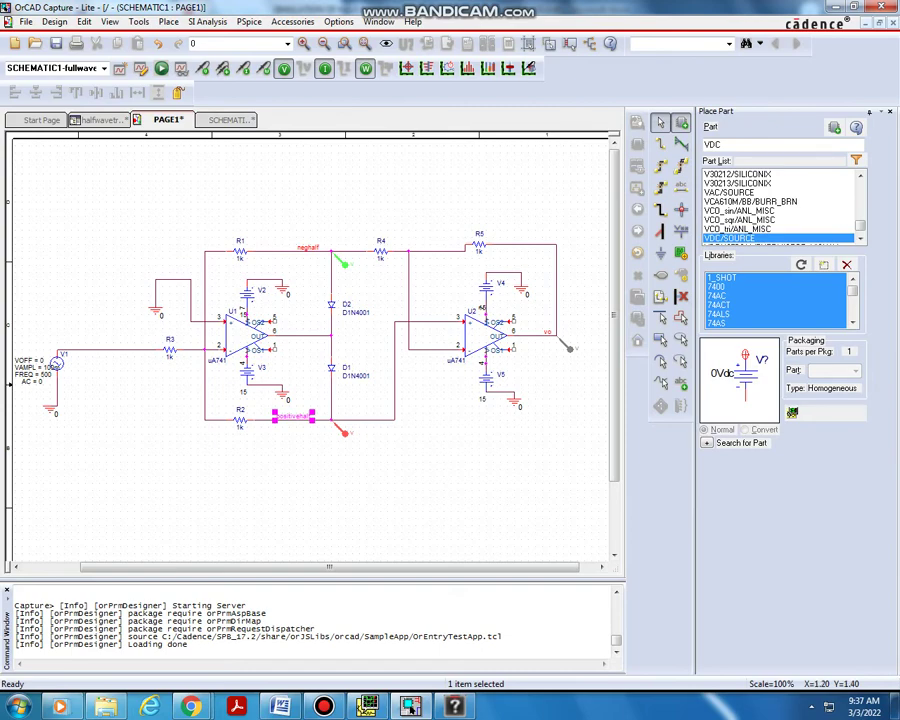
click(161, 68)
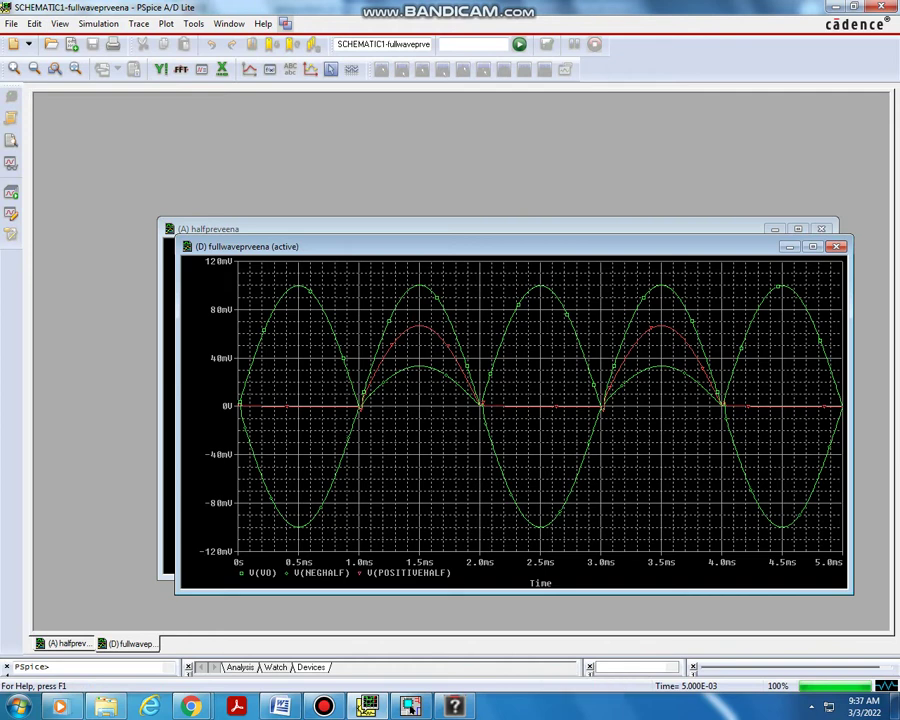
Try a second plot in the waveform window with the trace V(neghalf), and delete that plot
click(166, 23)
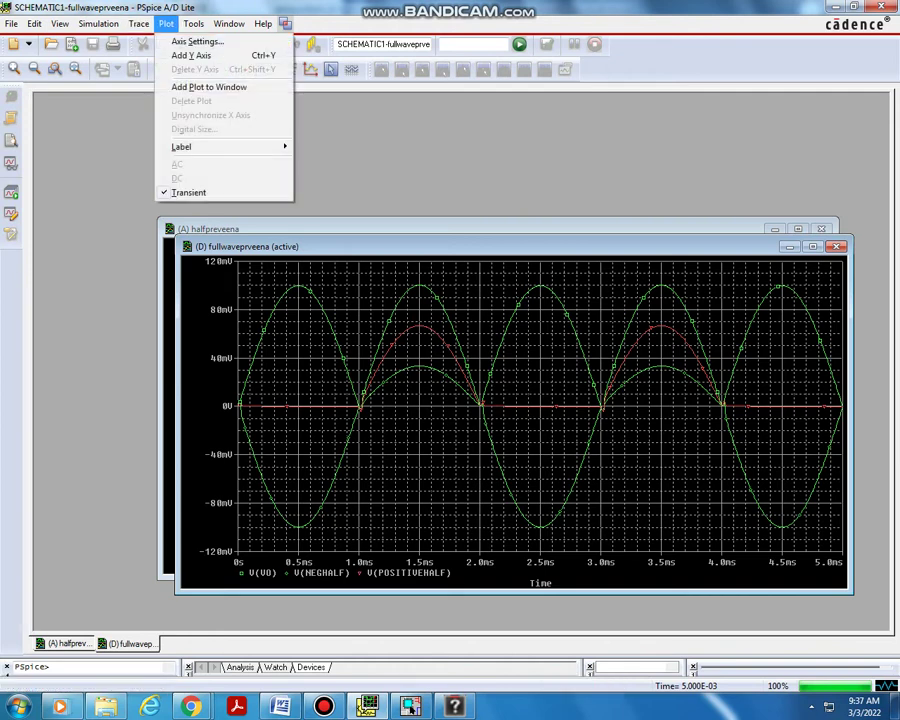
click(209, 87)
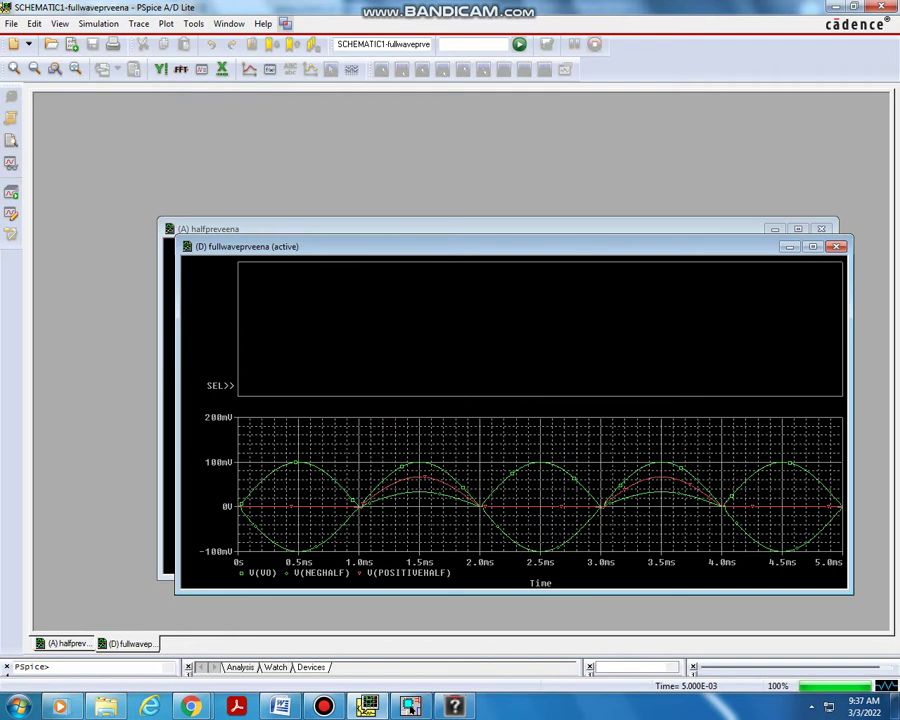
click(138, 23)
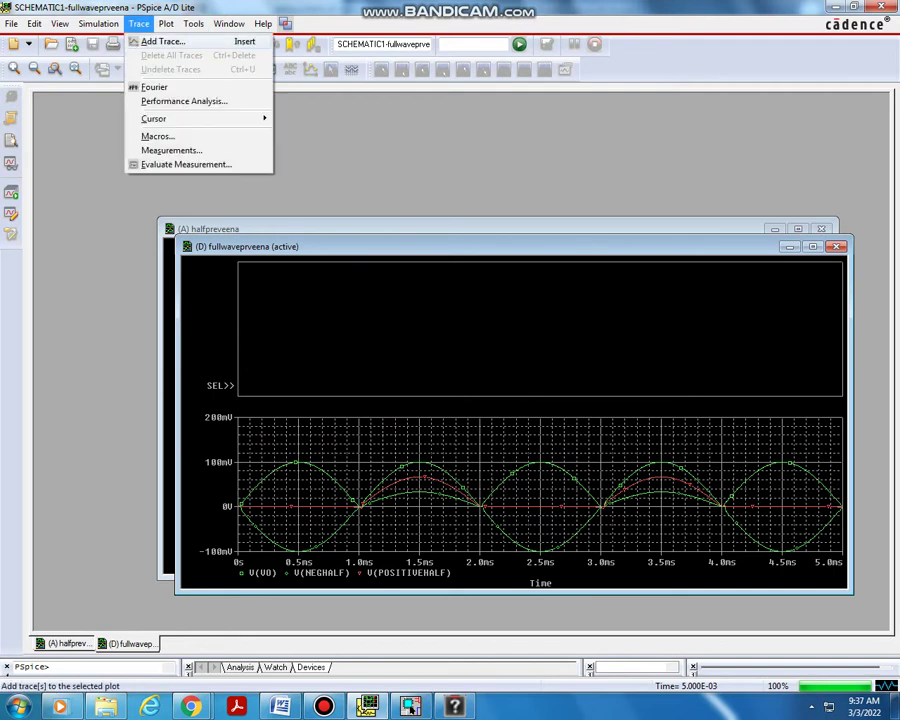
click(162, 41)
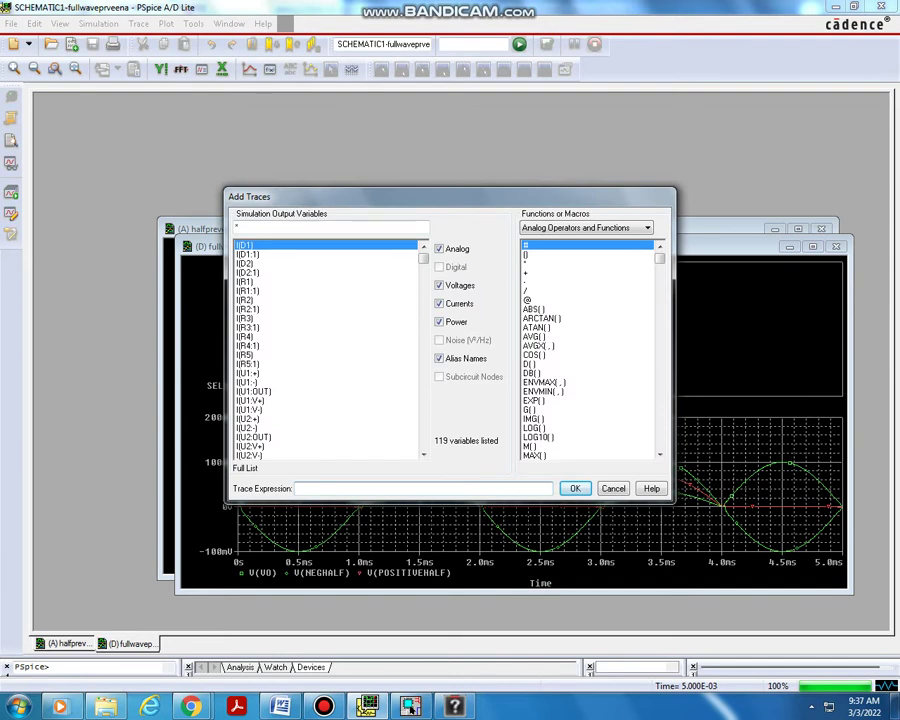
click(423, 454)
click(423, 454)
click(423, 454)
click(423, 454)
click(423, 454)
click(423, 454)
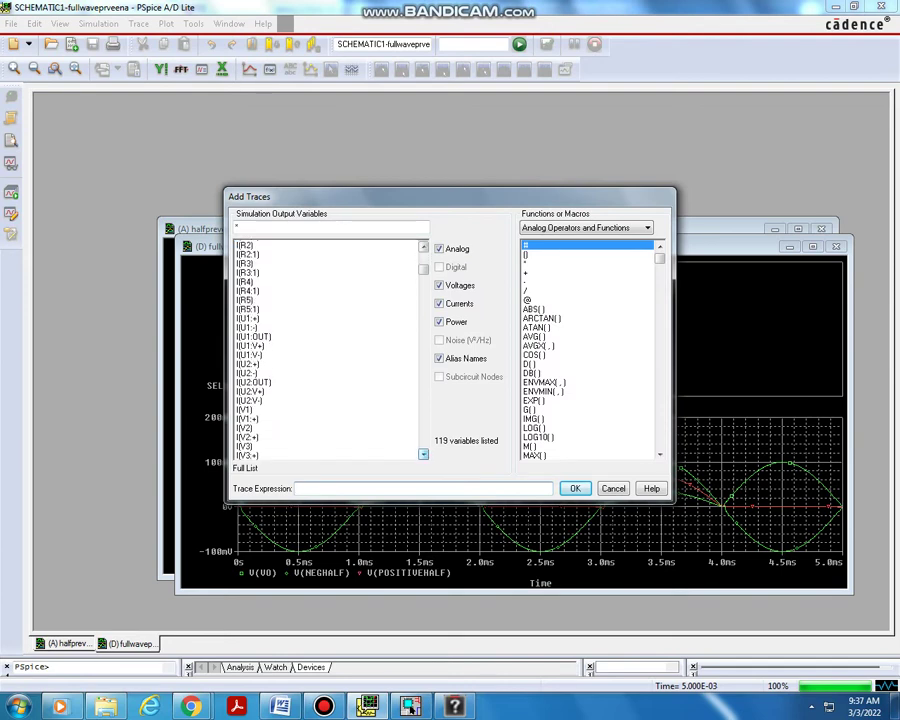
click(423, 454)
click(423, 454)
click(423, 454)
click(423, 454)
click(423, 454)
click(423, 454)
click(423, 454)
click(423, 454)
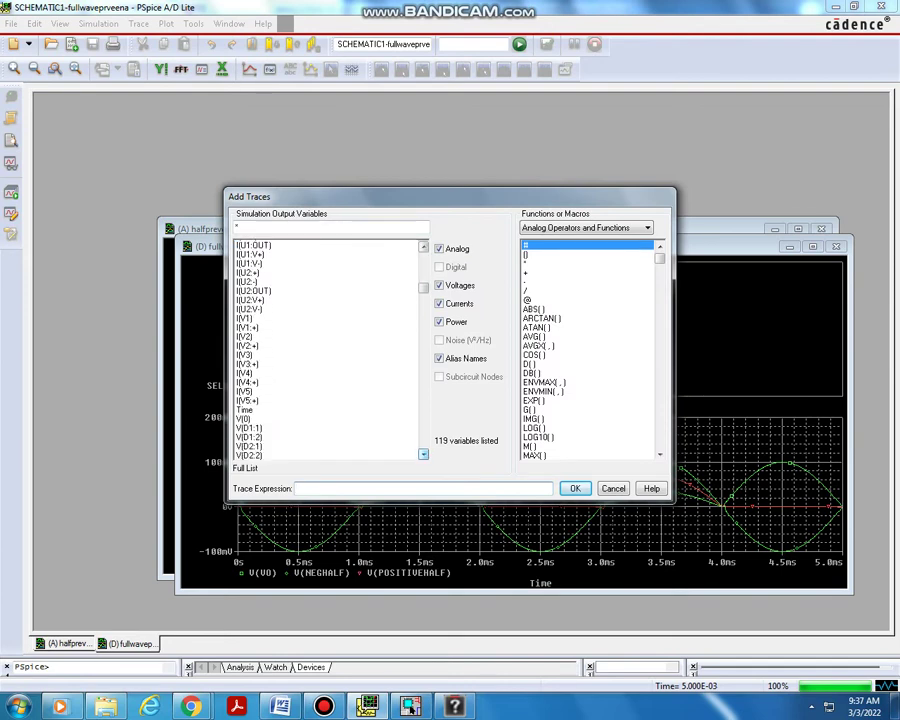
click(423, 454)
click(423, 454)
click(423, 454)
click(423, 454)
click(423, 454)
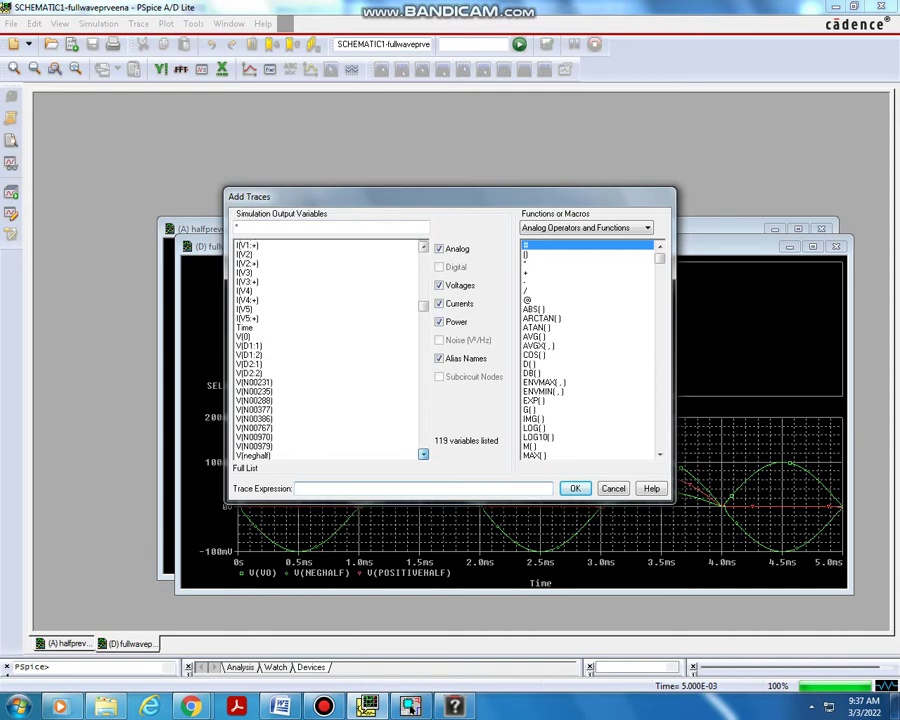
click(423, 454)
click(256, 446)
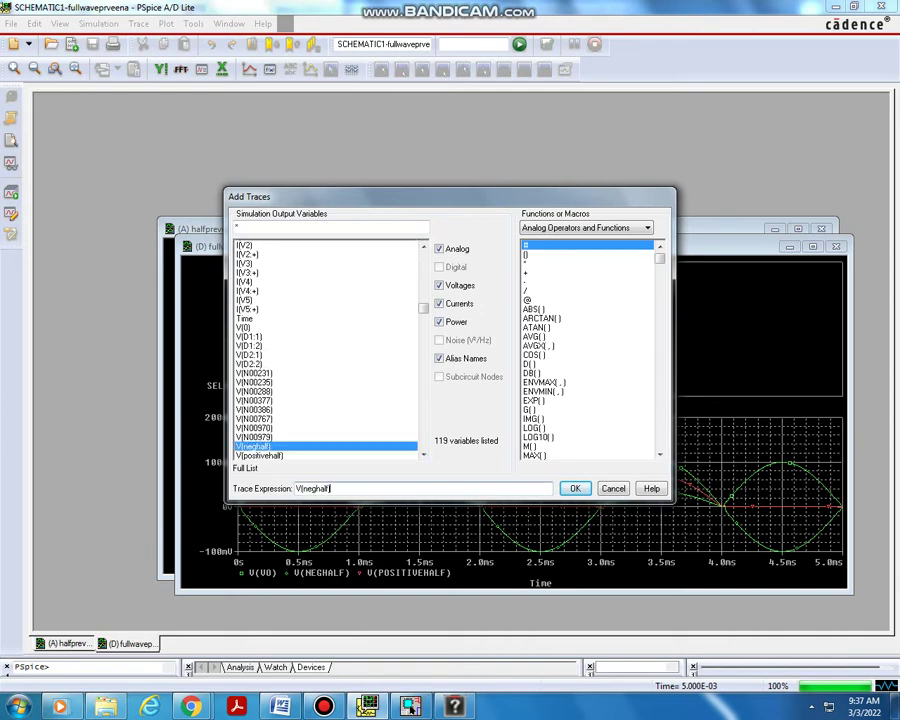
key(Return)
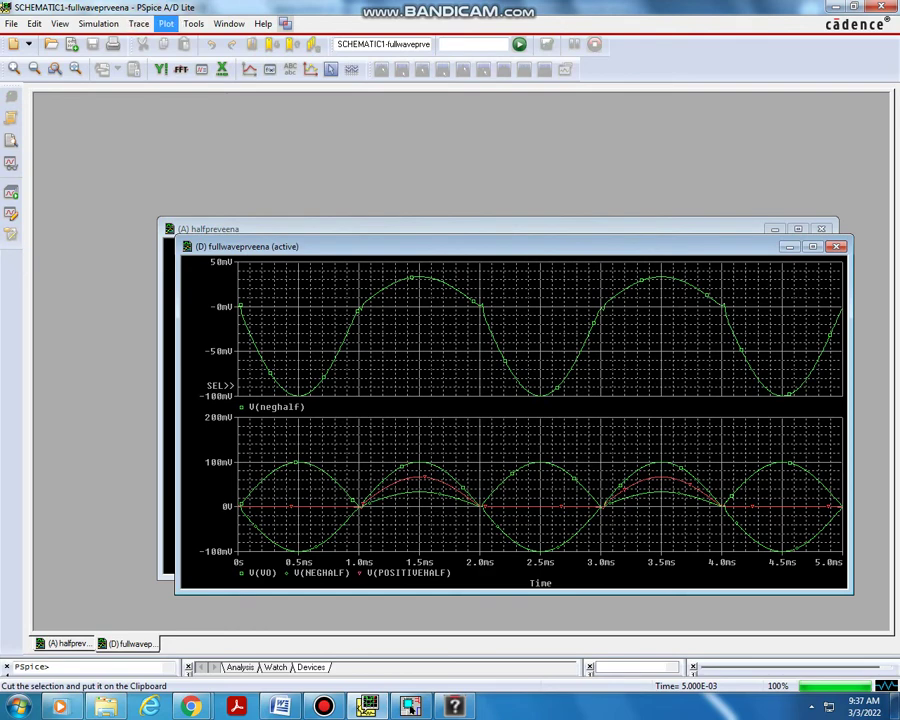
right_click(305, 204)
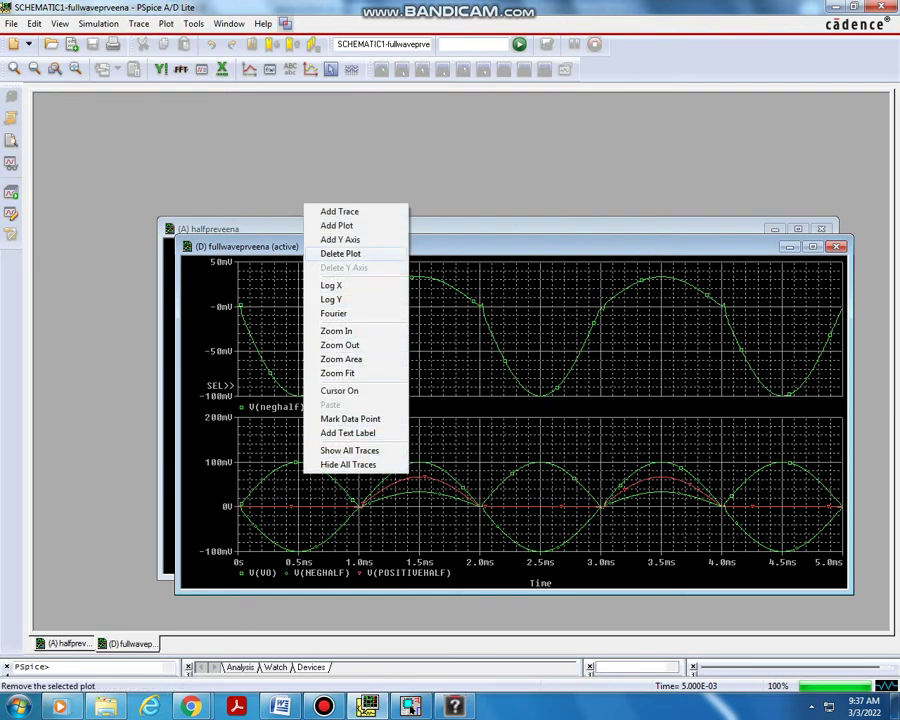
click(340, 253)
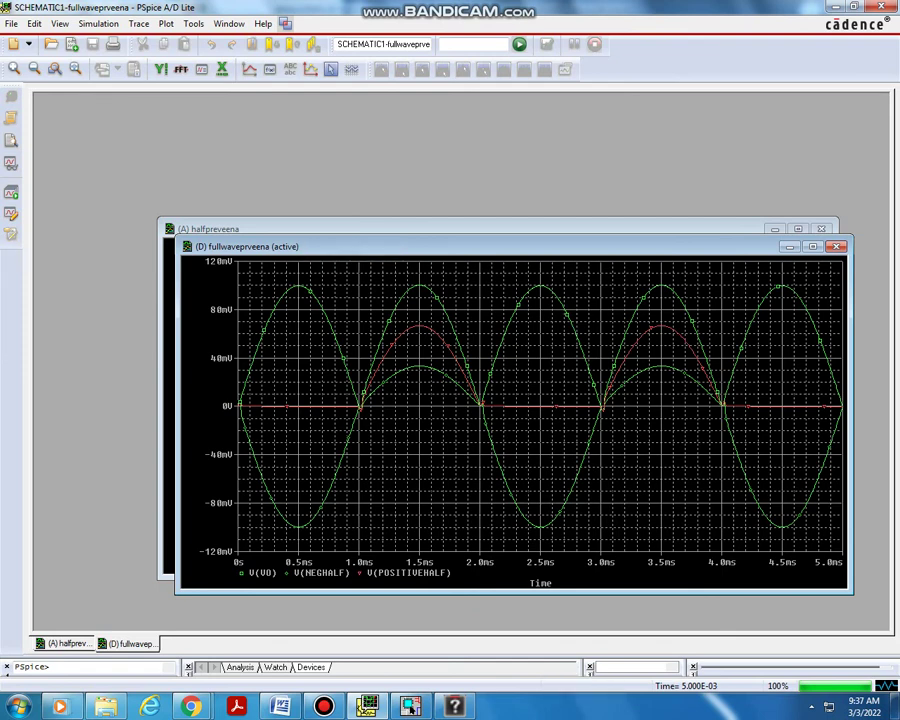
Add an empty plot above the existing traces in the fullwaveprveena waveform window
click(166, 23)
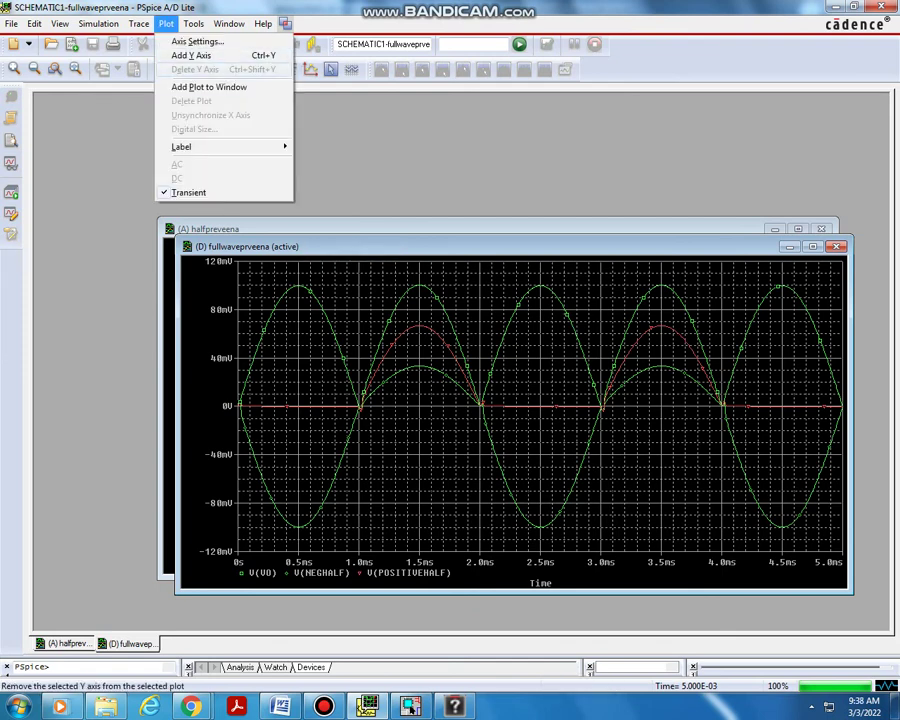
click(210, 87)
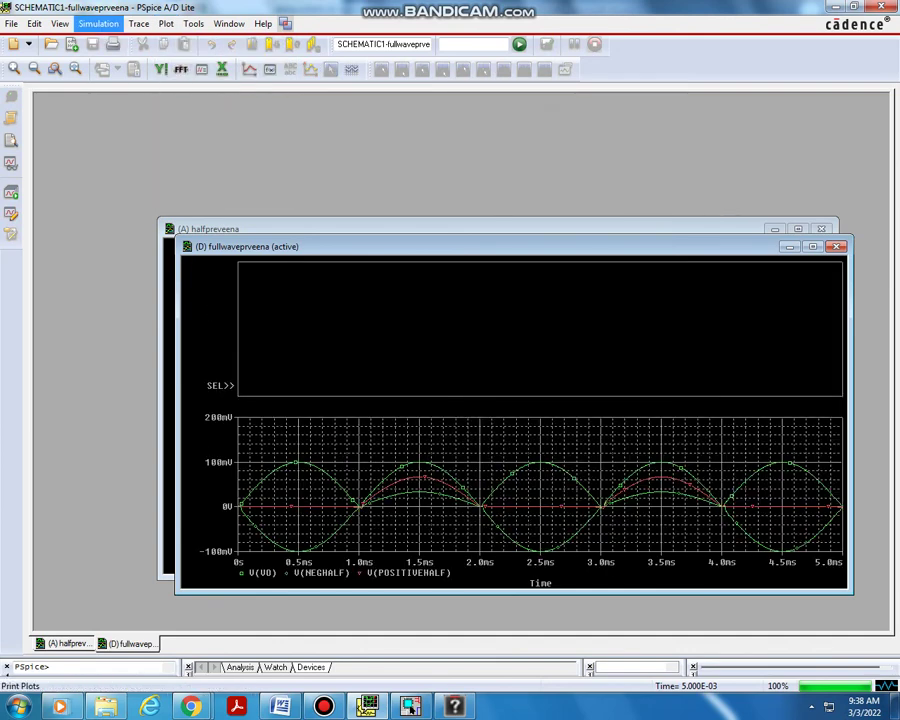